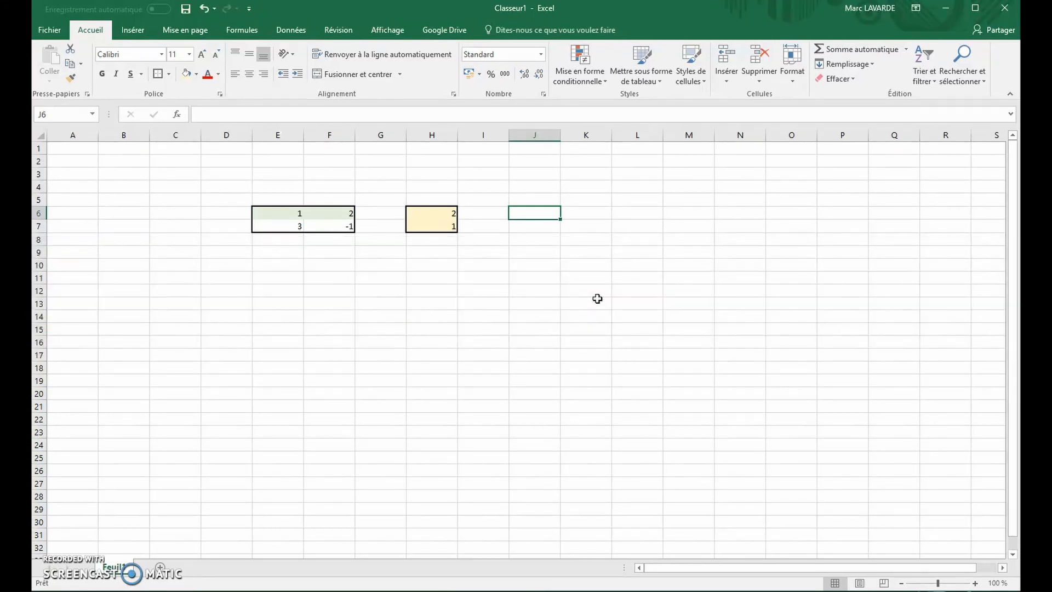
pyautogui.click(506, 368)
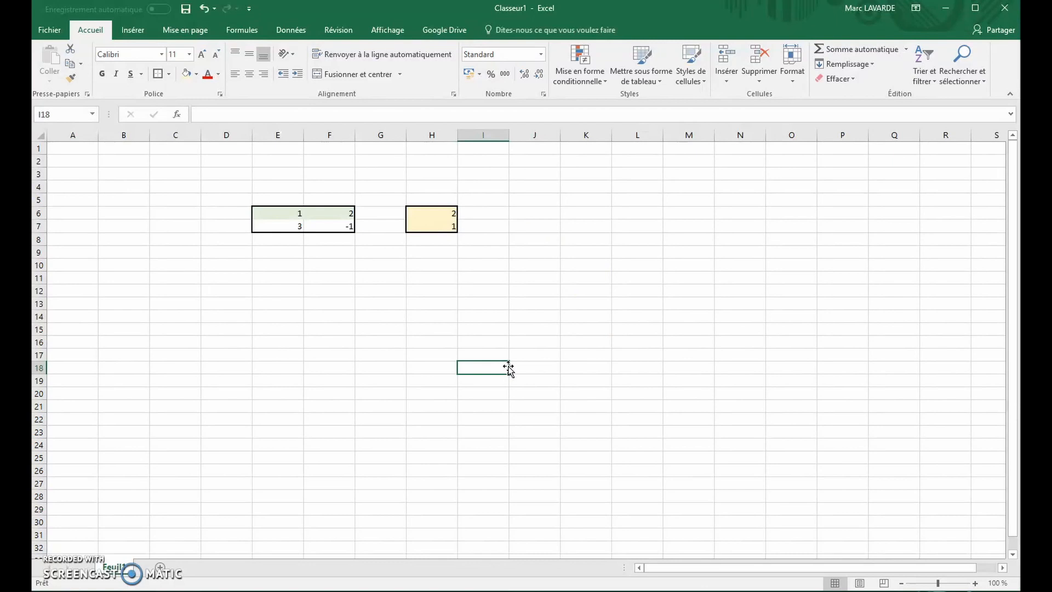
pyautogui.moveTo(294, 213); pyautogui.dragTo(323, 214)
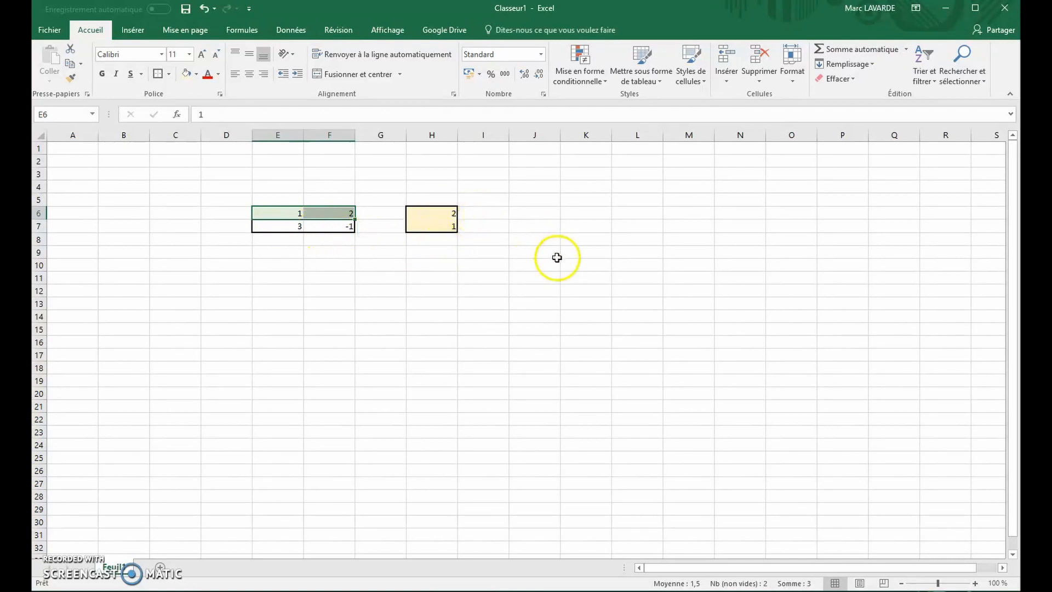
pyautogui.click(638, 406)
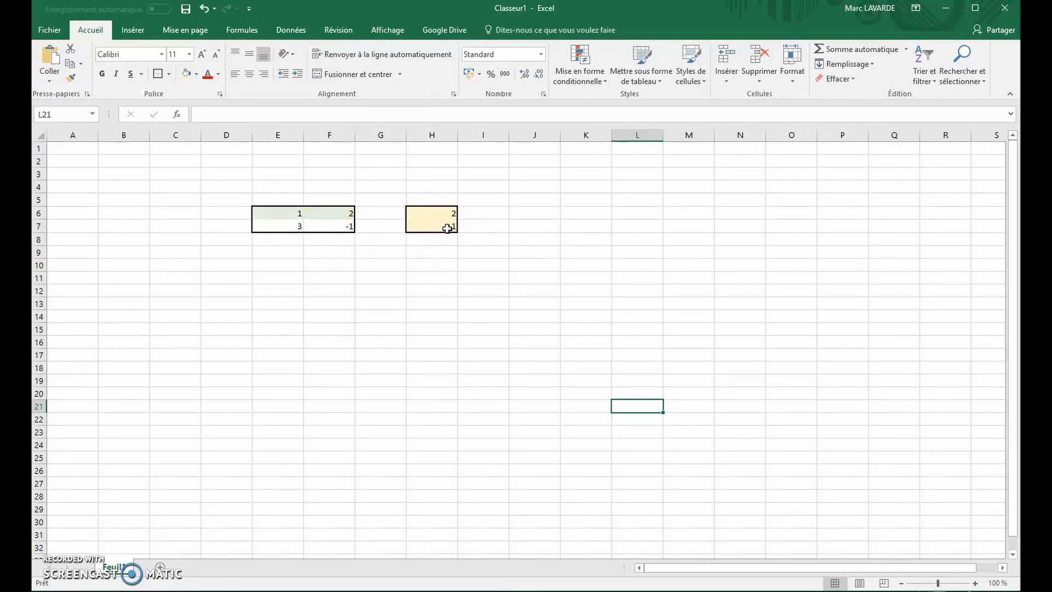
# Enter =PRODUITMAT(E6:F7;H6:H7) in cell J6 to multiply the 2×2 matrix by the column vector.
pyautogui.click(536, 214)
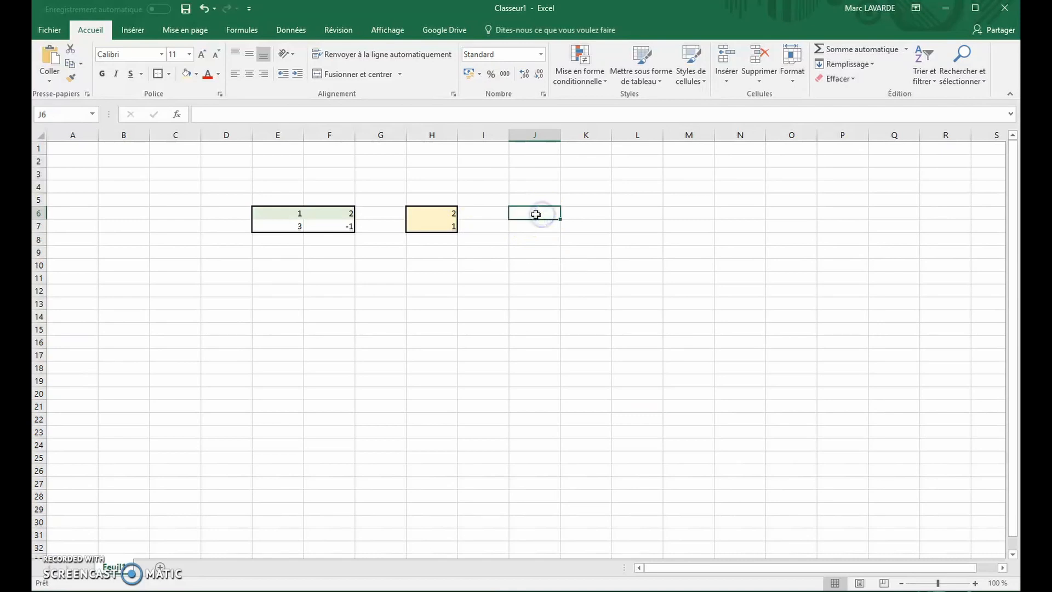
pyautogui.write('=pr')
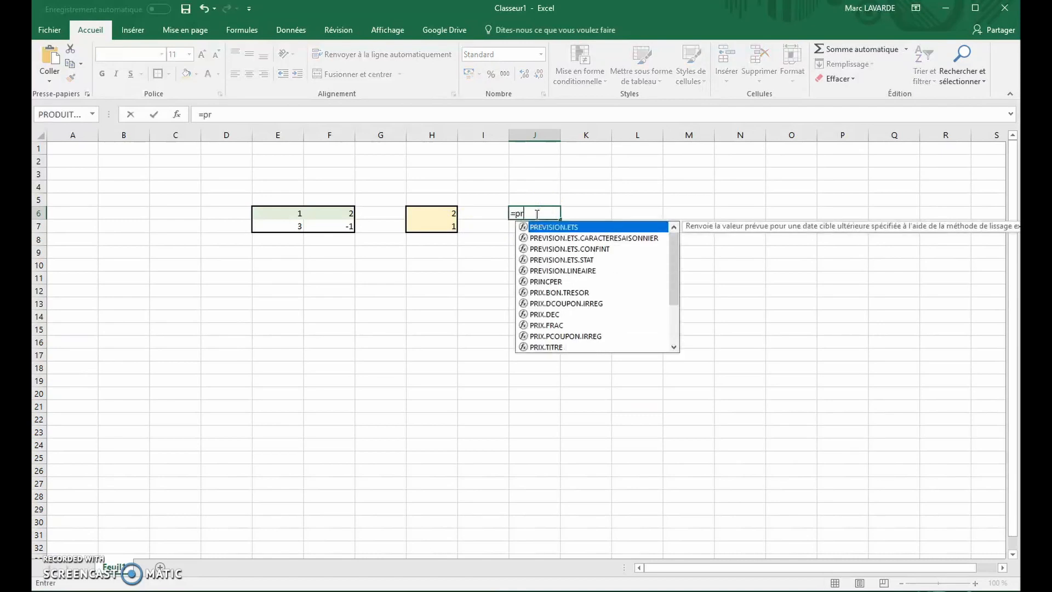
pyautogui.write('odui')
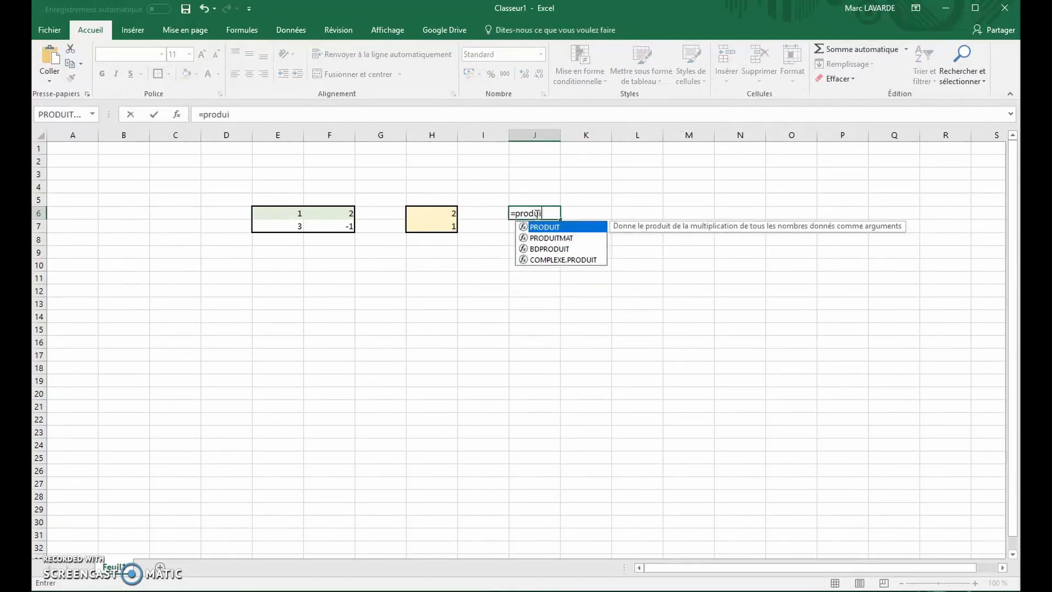
pyautogui.doubleClick(548, 237)
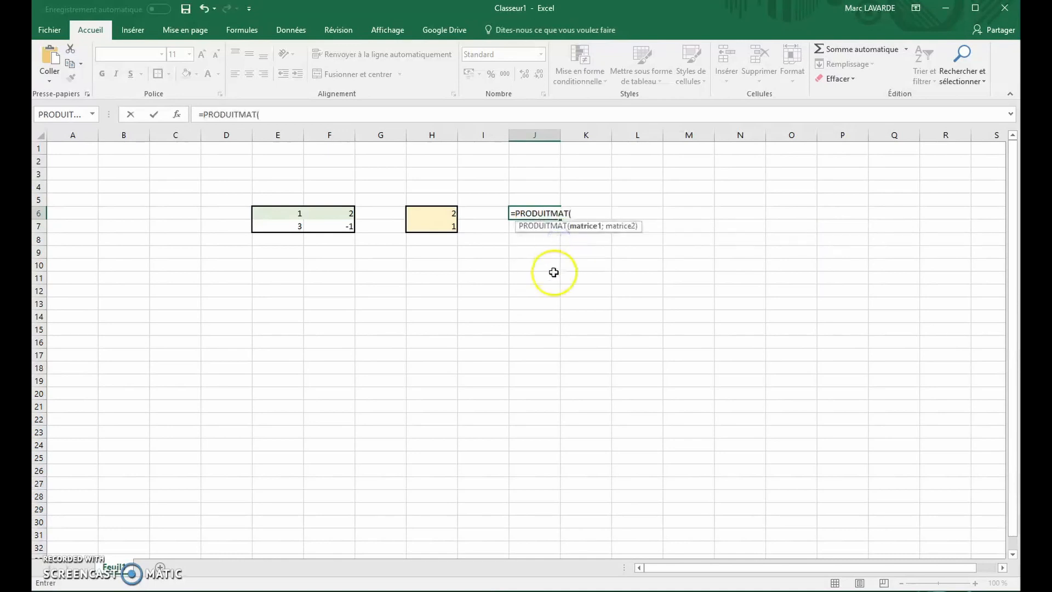
pyautogui.moveTo(289, 216); pyautogui.dragTo(323, 226)
pyautogui.write(';')
pyautogui.moveTo(446, 212); pyautogui.dragTo(449, 233)
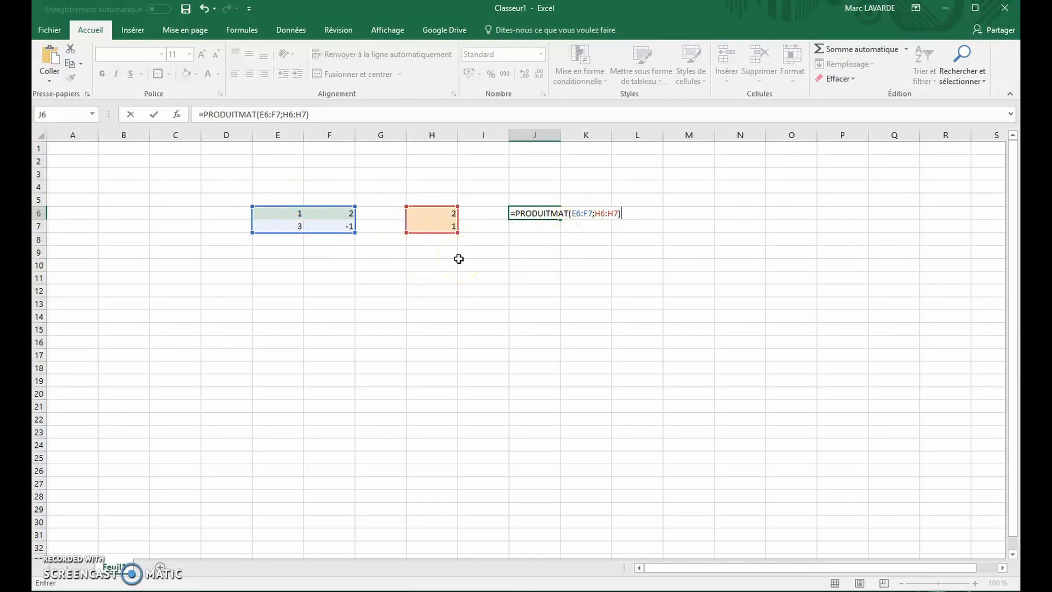
pyautogui.press('Return')
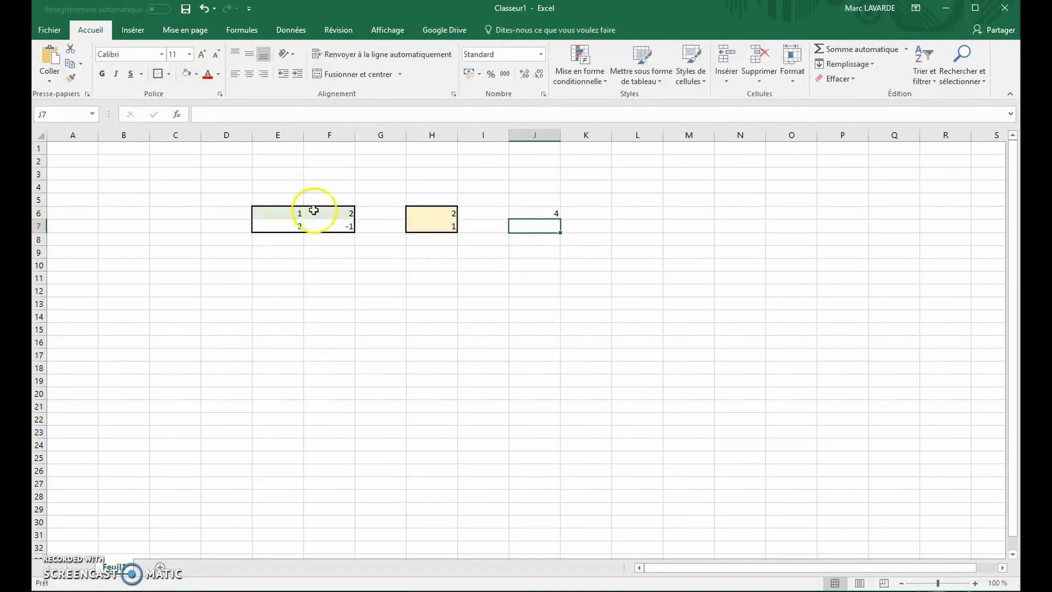
# Outline the result range J6:J7 with the same border as the source matrices.
pyautogui.click(539, 213)
pyautogui.click(539, 225)
pyautogui.click(538, 212)
pyautogui.click(538, 230)
pyautogui.click(536, 214)
pyautogui.moveTo(535, 214); pyautogui.dragTo(534, 227)
pyautogui.click(161, 74)
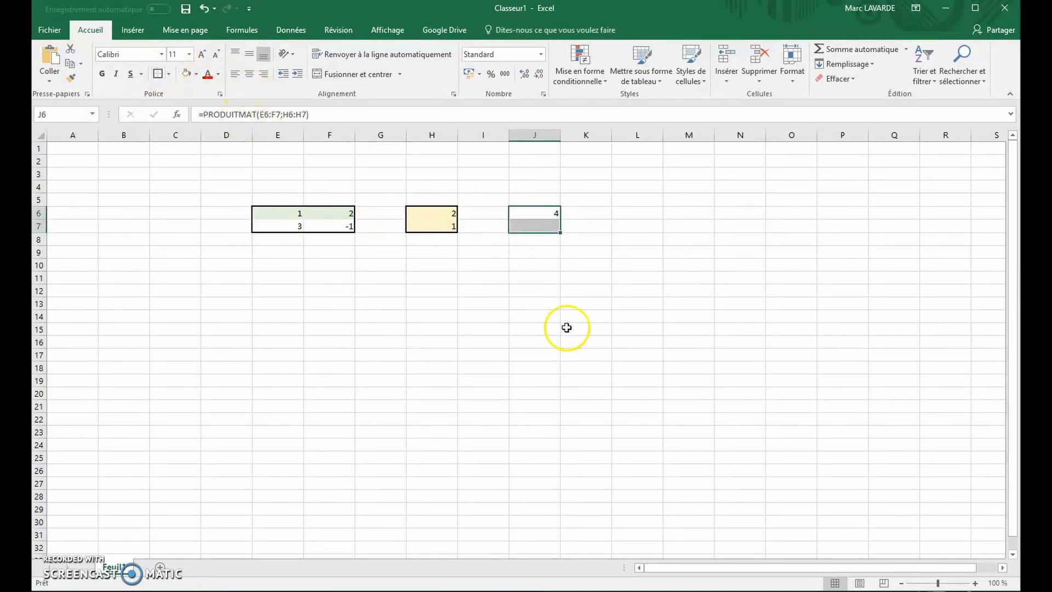
pyautogui.click(543, 268)
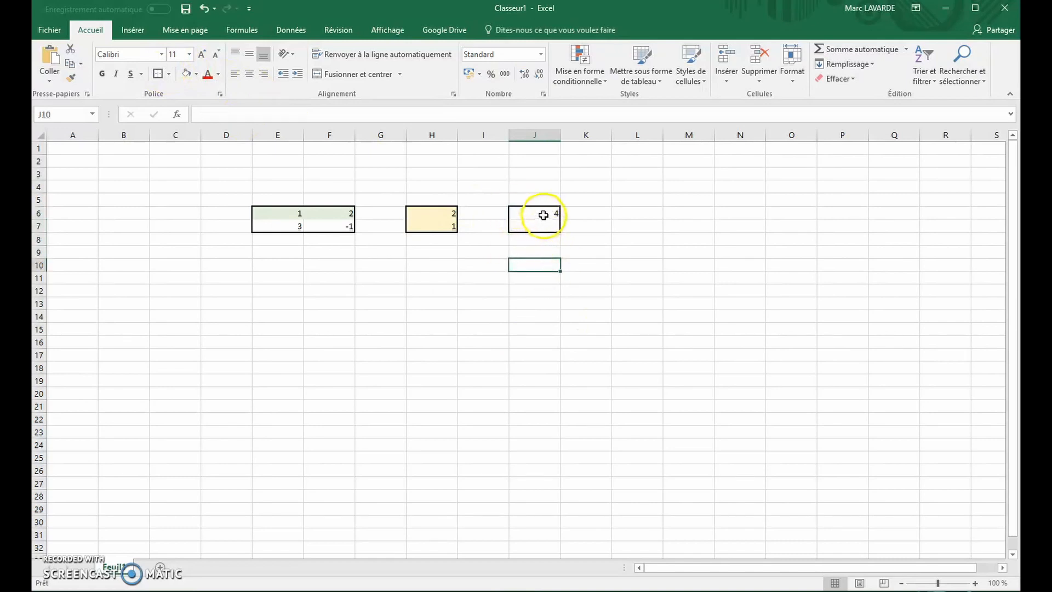
# Re-enter the PRODUITMAT formula as an array formula covering both result cells, J6:J7.
pyautogui.moveTo(544, 215); pyautogui.dragTo(546, 227)
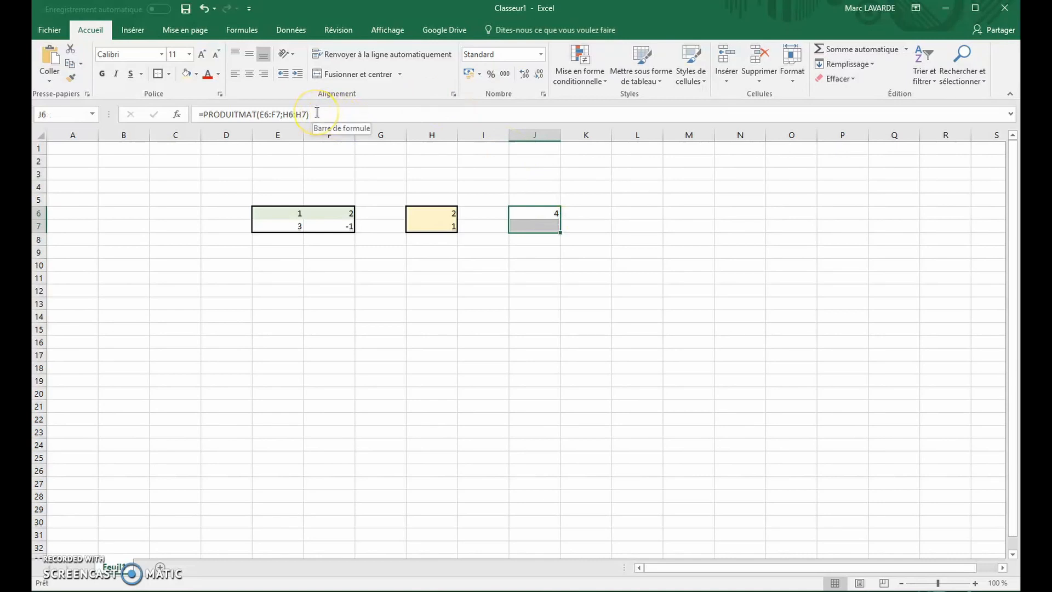
pyautogui.moveTo(529, 212); pyautogui.dragTo(531, 225)
pyautogui.click(233, 115)
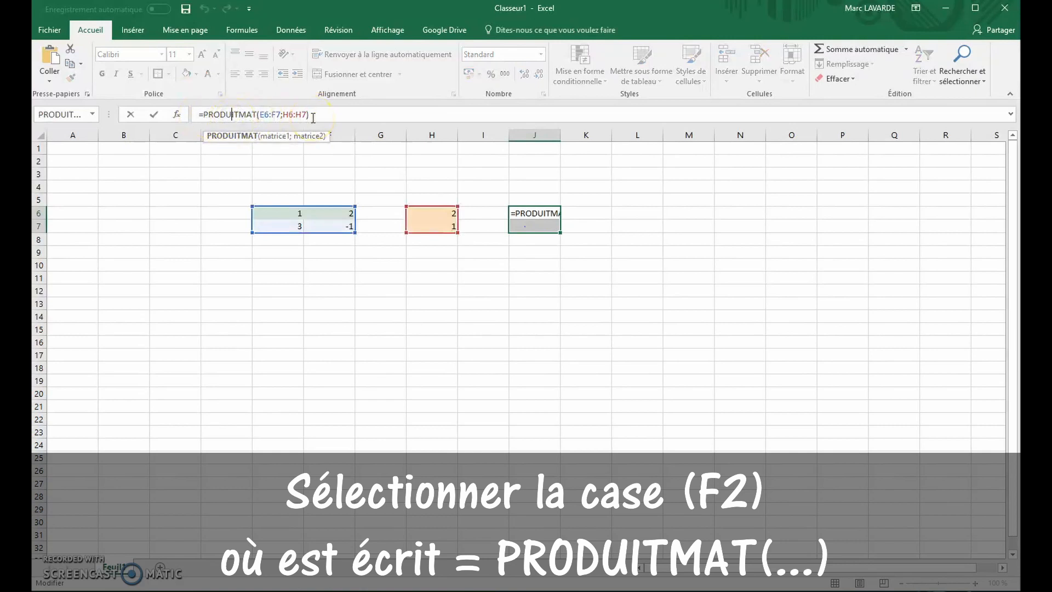
pyautogui.hotkey('ctrl', 'shift', 'Return')
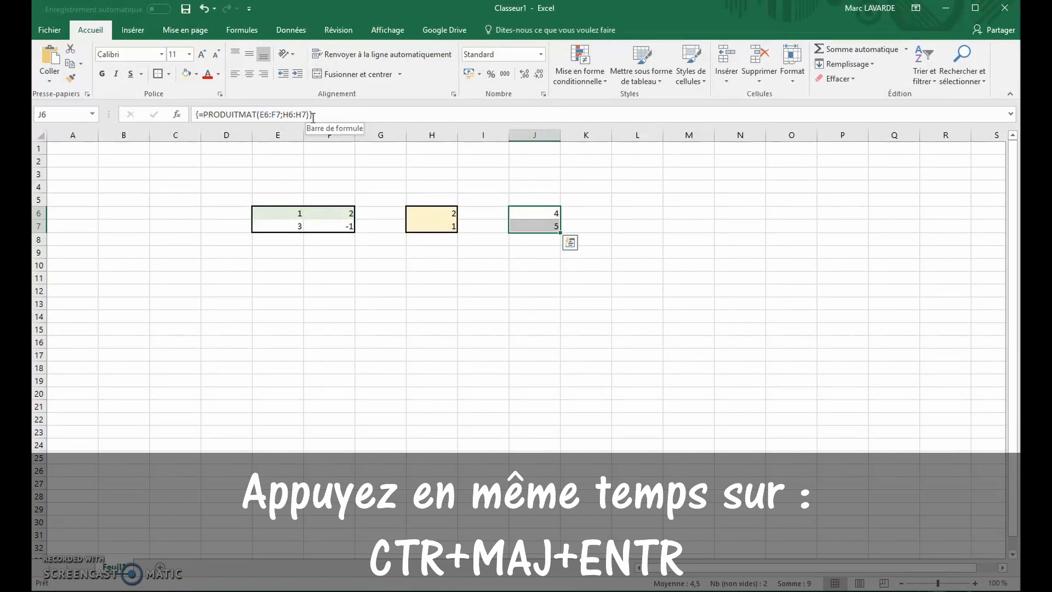
pyautogui.click(542, 313)
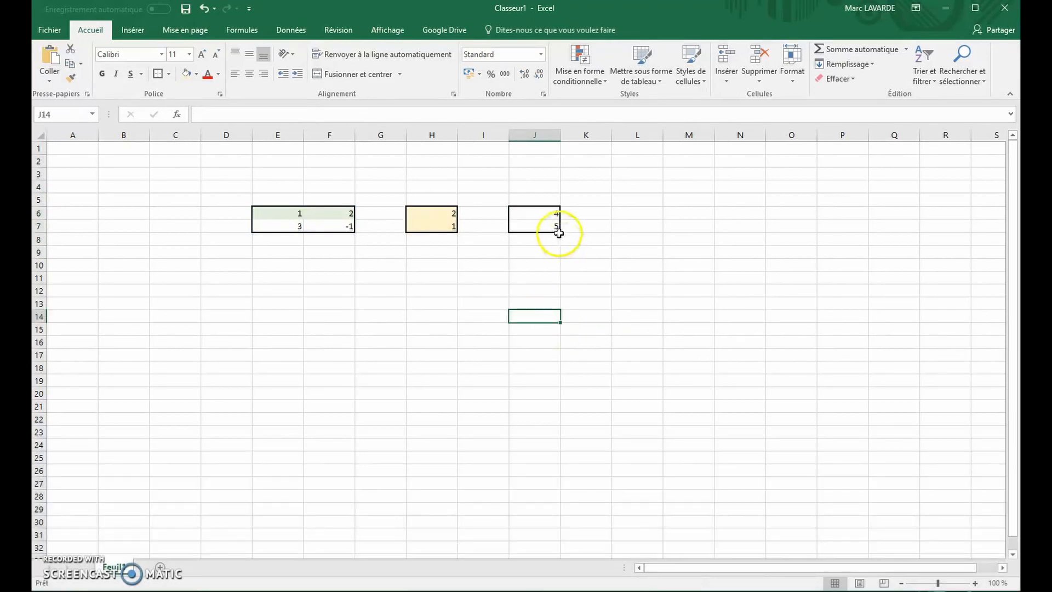
# Try to edit and delete individual cells of the array result in J6:J7.
pyautogui.moveTo(548, 223); pyautogui.dragTo(552, 214)
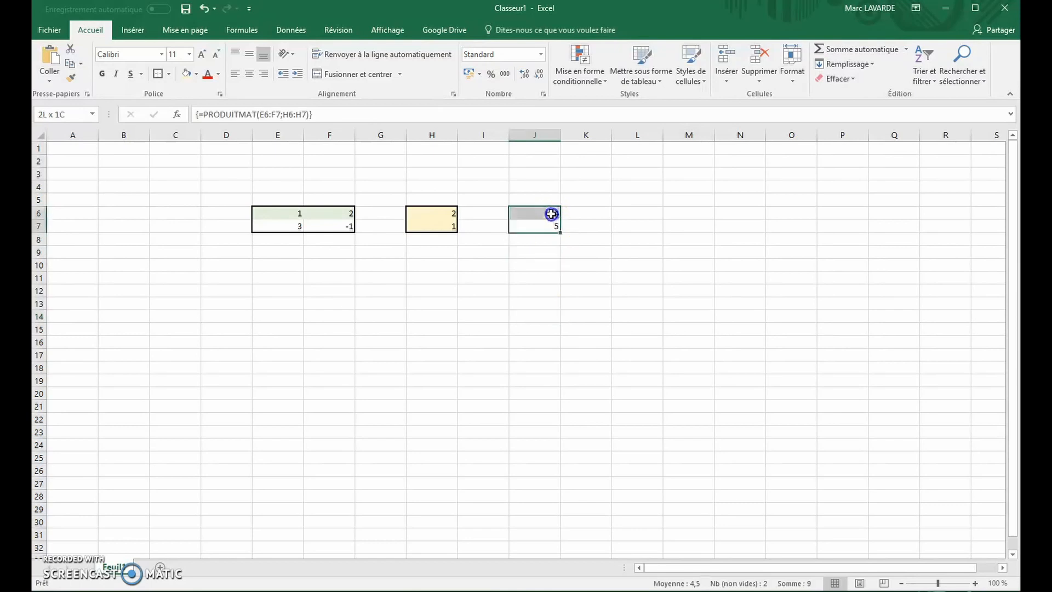
pyautogui.click(328, 112)
pyautogui.click(571, 287)
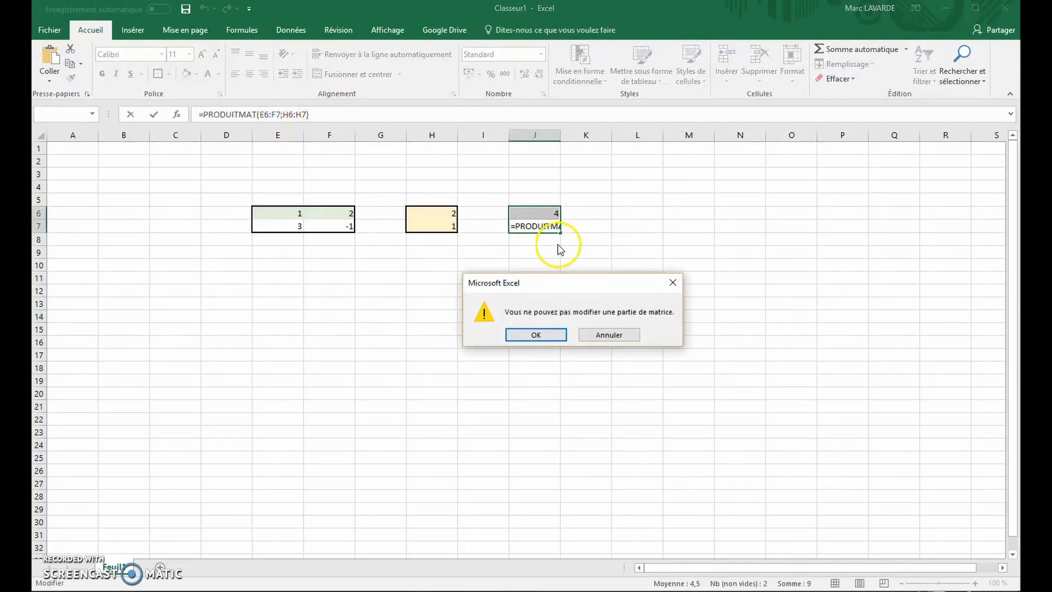
pyautogui.click(610, 335)
pyautogui.moveTo(538, 213); pyautogui.dragTo(542, 223)
pyautogui.click(542, 228)
pyautogui.click(543, 211)
pyautogui.press('Delete')
pyautogui.press('Return')
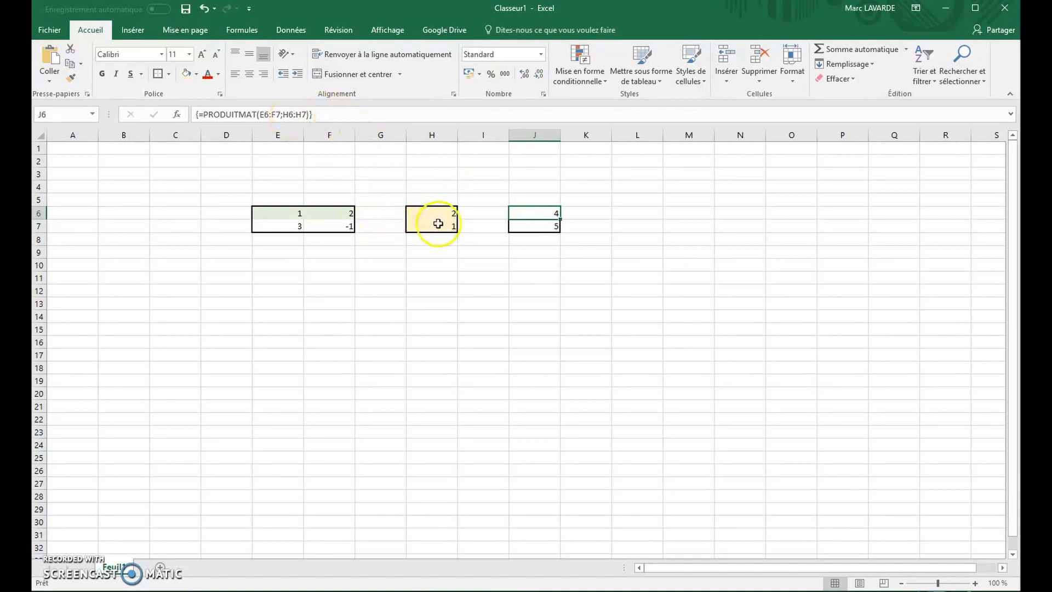
pyautogui.moveTo(412, 213); pyautogui.dragTo(435, 225)
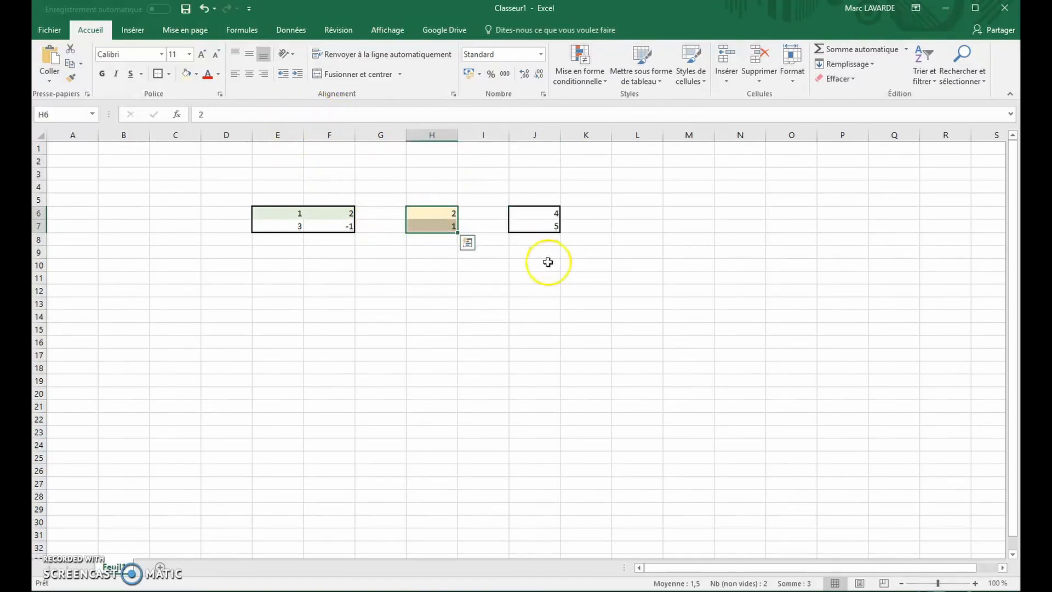
pyautogui.click(563, 277)
pyautogui.click(548, 214)
pyautogui.click(532, 287)
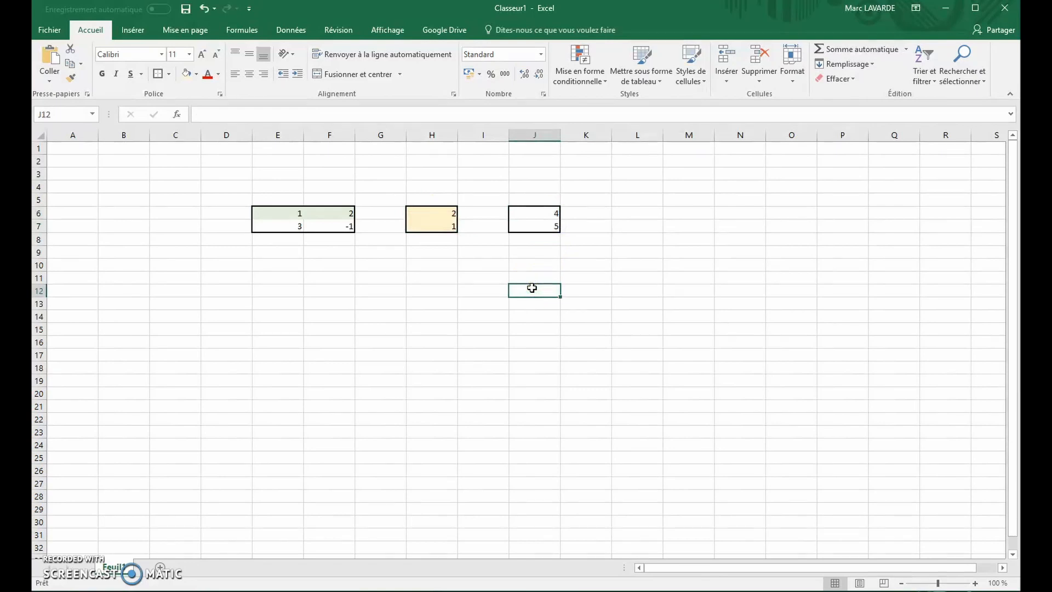
pyautogui.click(432, 355)
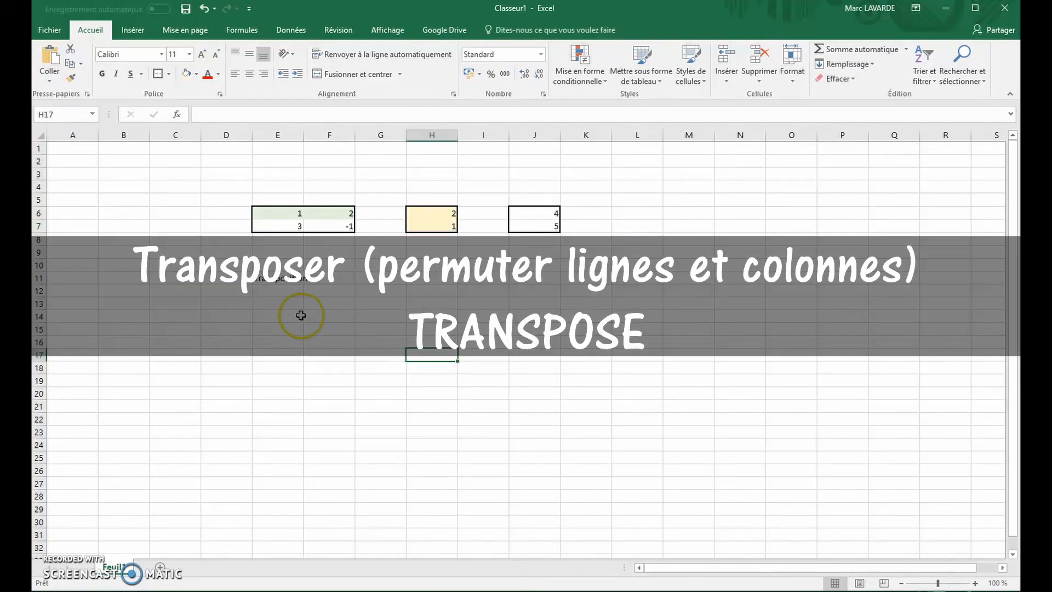
# Insert the TRANSPOSE function in cell E12 with E6:F7 as its array argument.
pyautogui.click(296, 295)
pyautogui.click(253, 31)
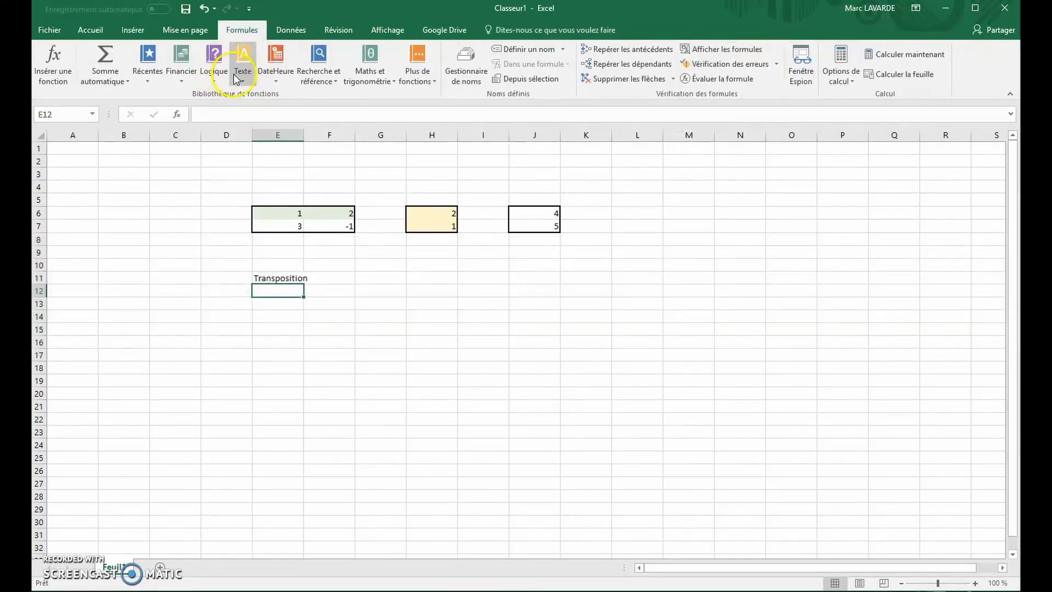
pyautogui.click(220, 76)
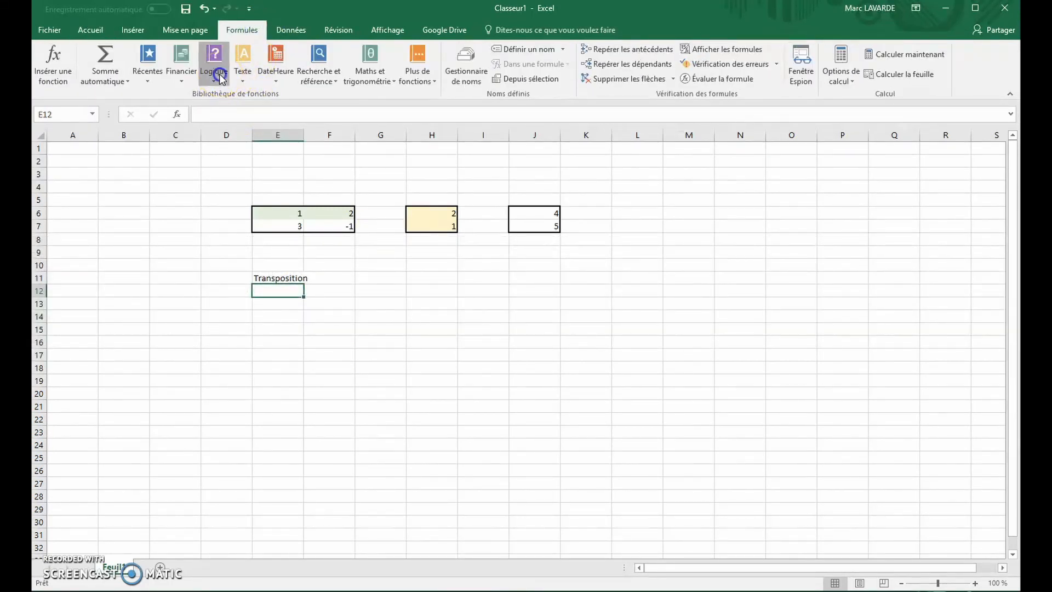
pyautogui.click(317, 77)
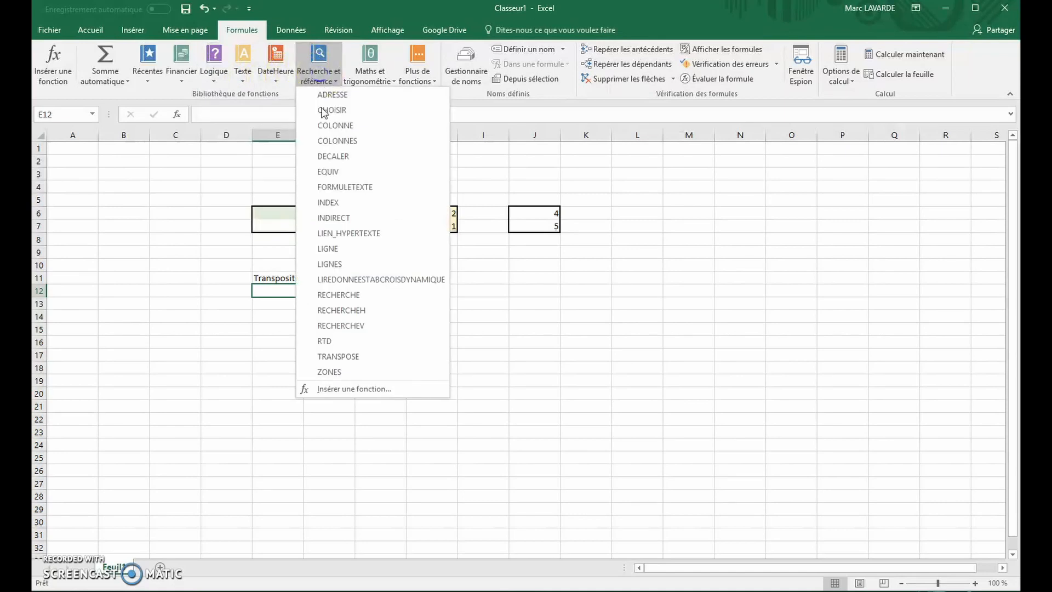
pyautogui.click(364, 357)
pyautogui.moveTo(288, 207); pyautogui.dragTo(337, 222)
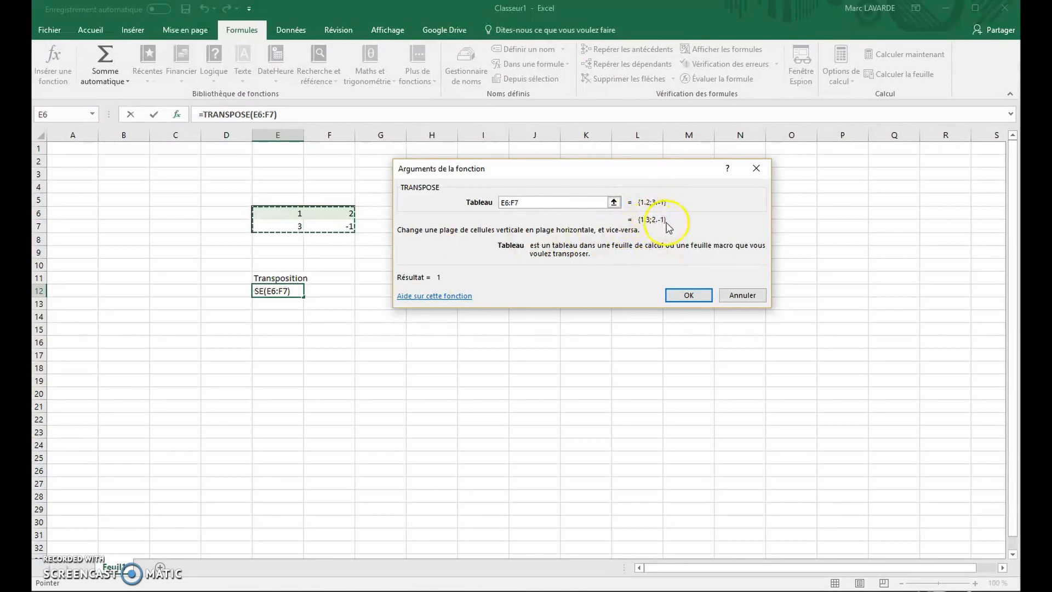
pyautogui.click(691, 294)
pyautogui.click(330, 342)
# Extend the TRANSPOSE formula as an array formula over the range E12:F13.
pyautogui.moveTo(294, 296); pyautogui.dragTo(334, 303)
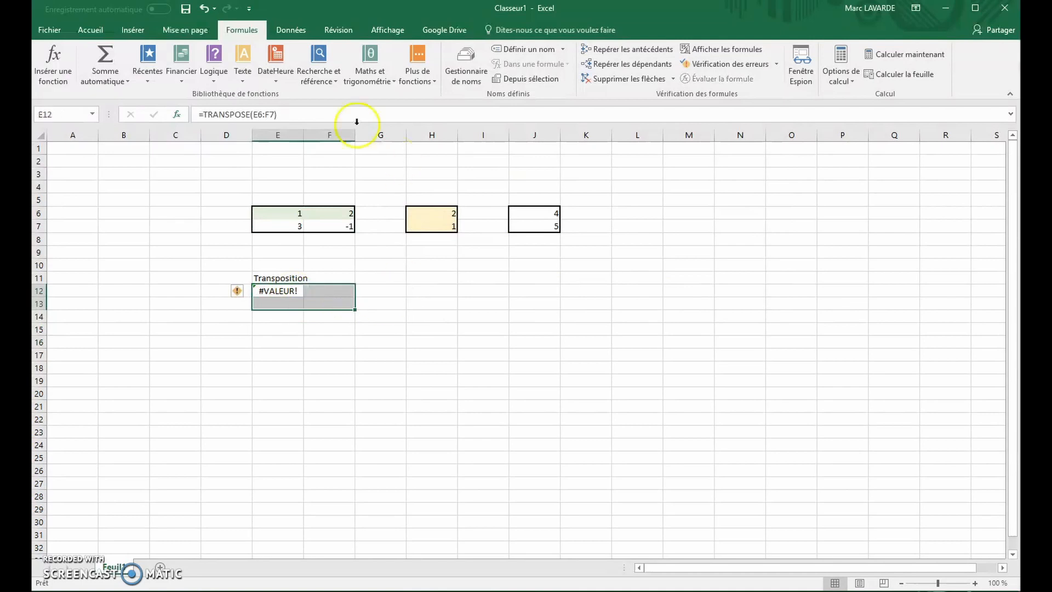
pyautogui.click(315, 114)
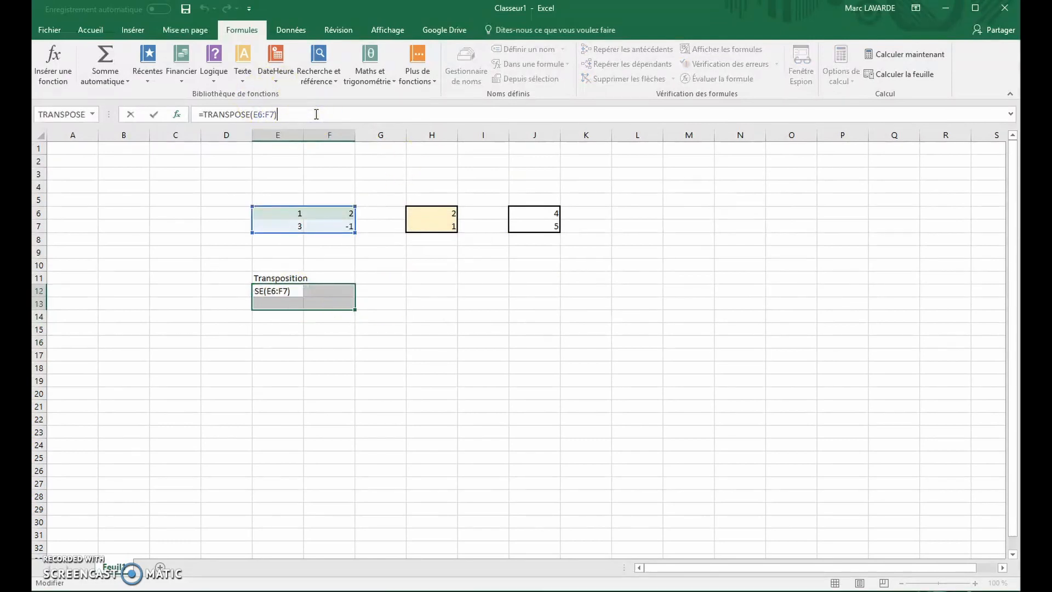
pyautogui.hotkey('ctrl', 'shift', 'Return')
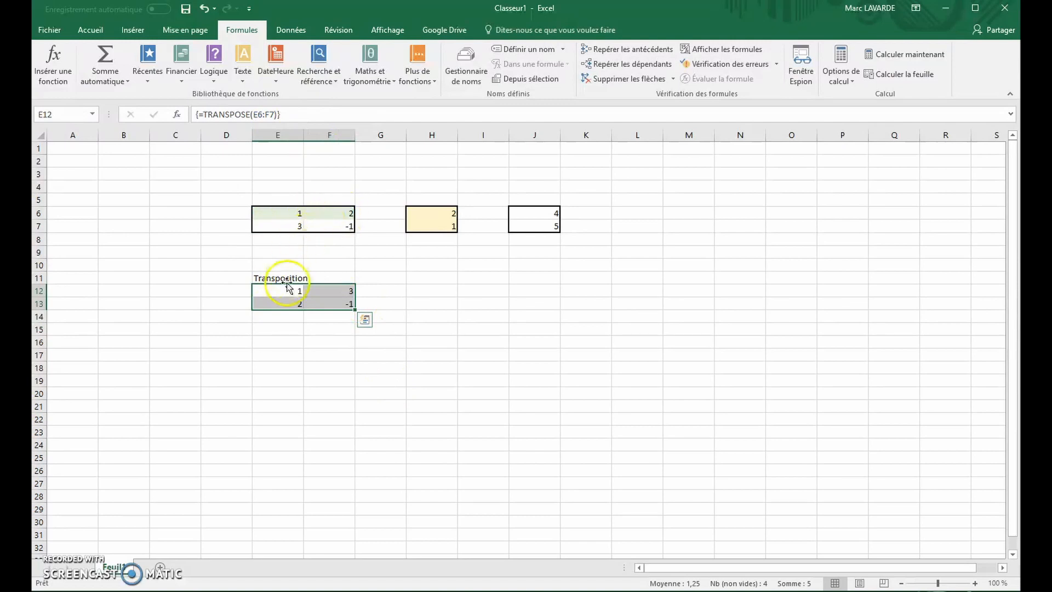
# Enter =TRANSPOSE(H6:H7) in cell H12 to transpose the column vector.
pyautogui.click(432, 289)
pyautogui.write('=t')
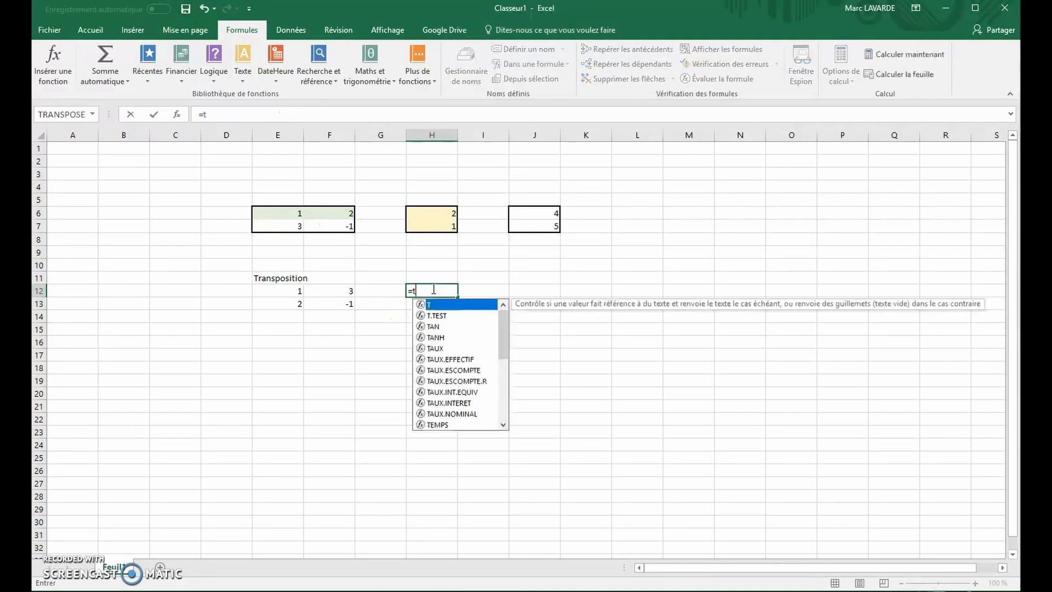
pyautogui.write('ranspose(')
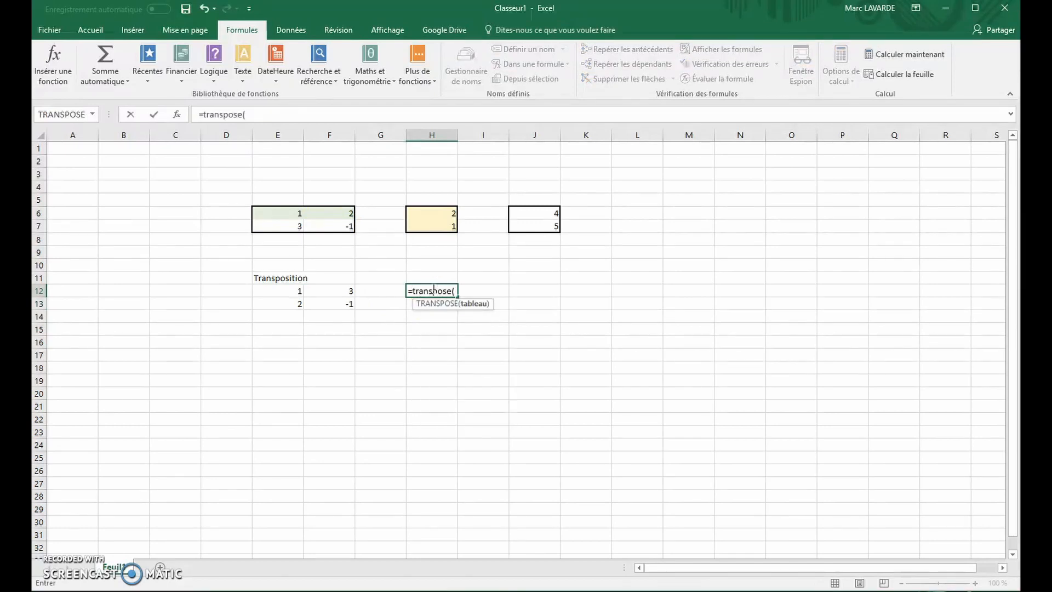
pyautogui.moveTo(452, 215); pyautogui.dragTo(448, 225)
pyautogui.press('Return')
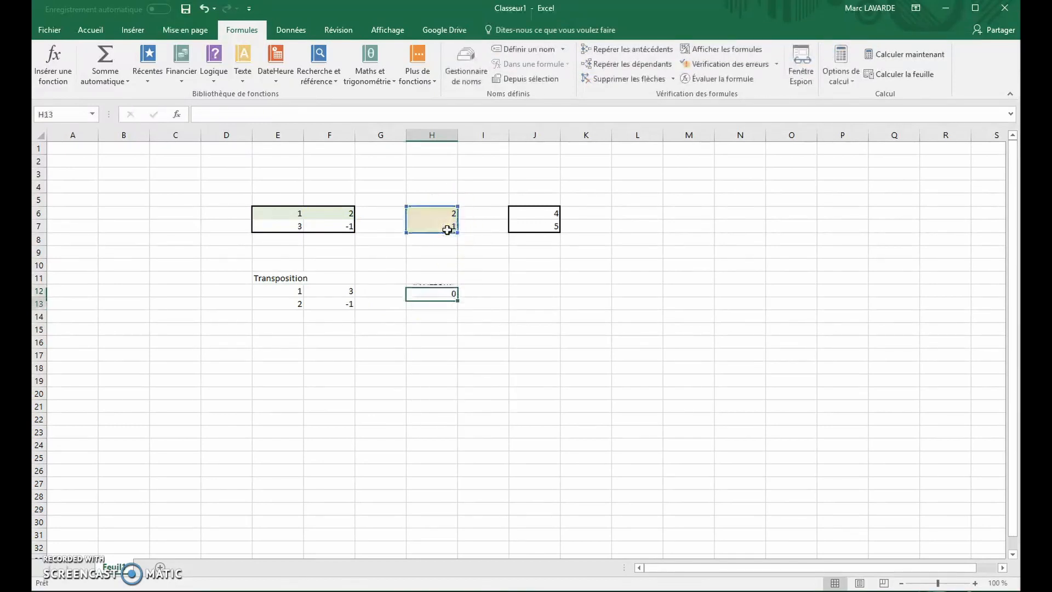
# Re-enter the vector's TRANSPOSE formula as an array formula across H12:I12.
pyautogui.hotkey('shift', 'Right')
pyautogui.press('F2')
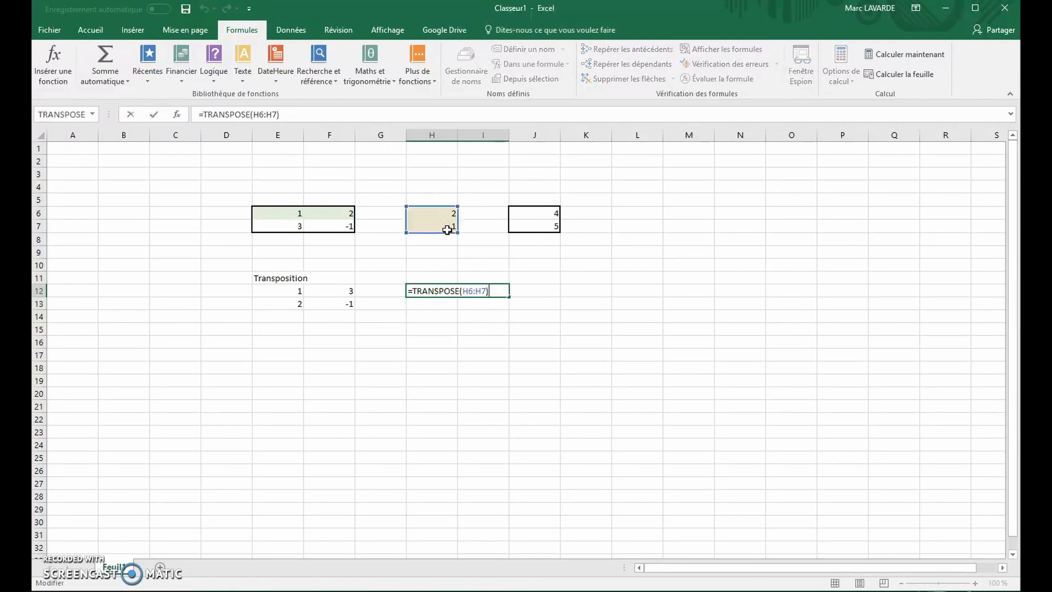
pyautogui.hotkey('ctrl', 'shift', 'Return')
pyautogui.click(476, 432)
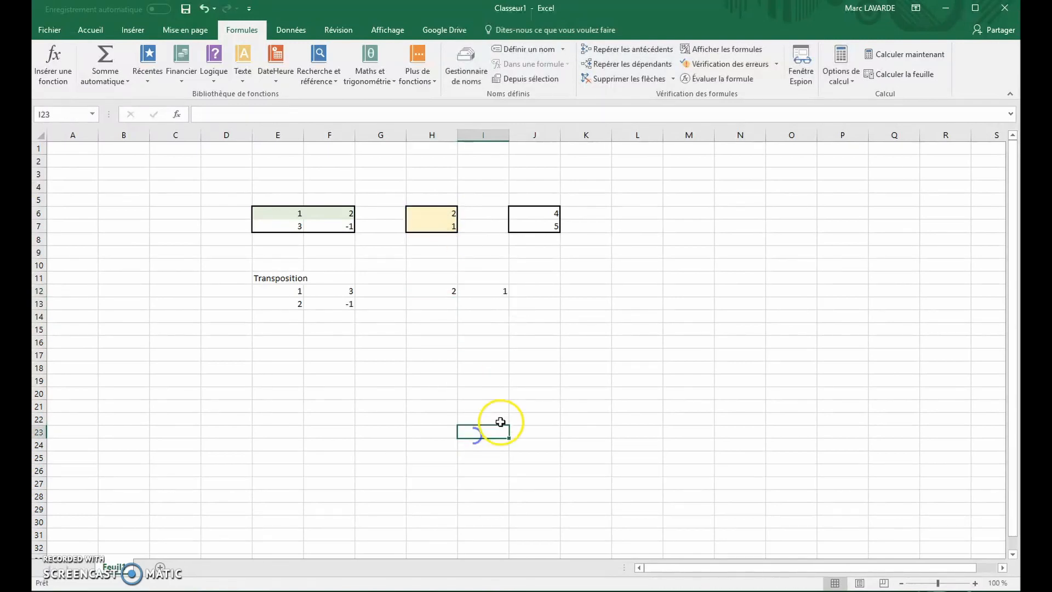
pyautogui.moveTo(290, 294); pyautogui.dragTo(354, 310)
pyautogui.click(433, 343)
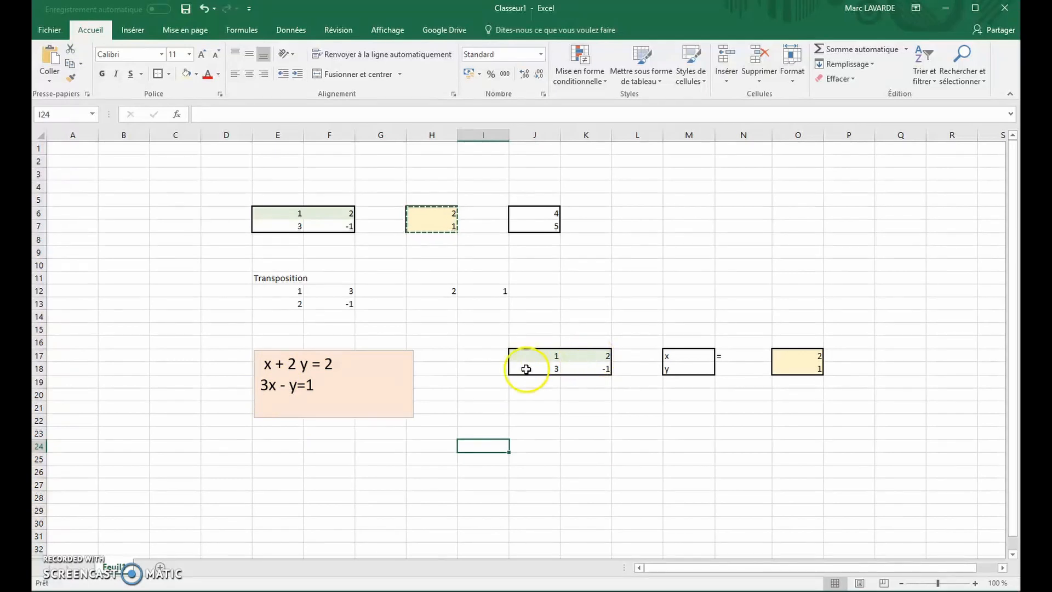
# Enter a * multiplication sign in cell L17, between the coefficient matrix and the unknowns vector.
pyautogui.click(641, 356)
pyautogui.write('*')
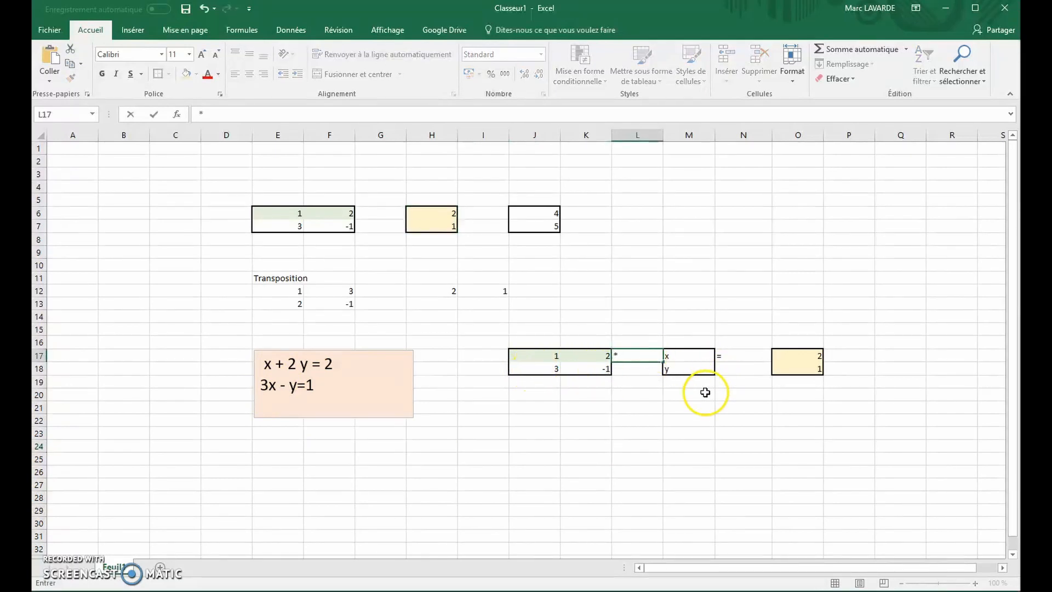
pyautogui.press('Return')
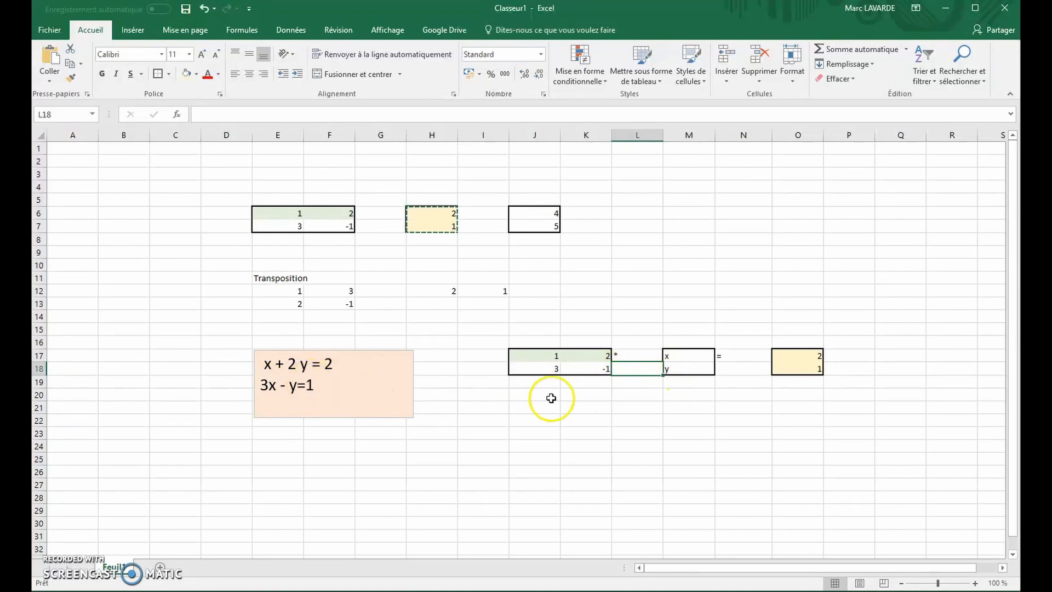
pyautogui.click(502, 408)
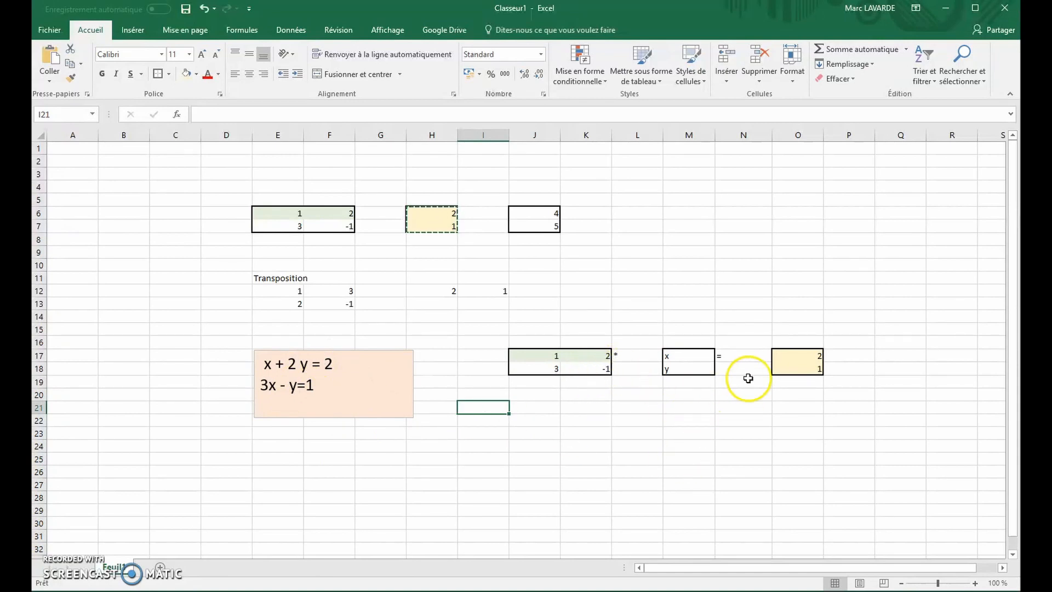
pyautogui.moveTo(830, 341); pyautogui.dragTo(783, 379)
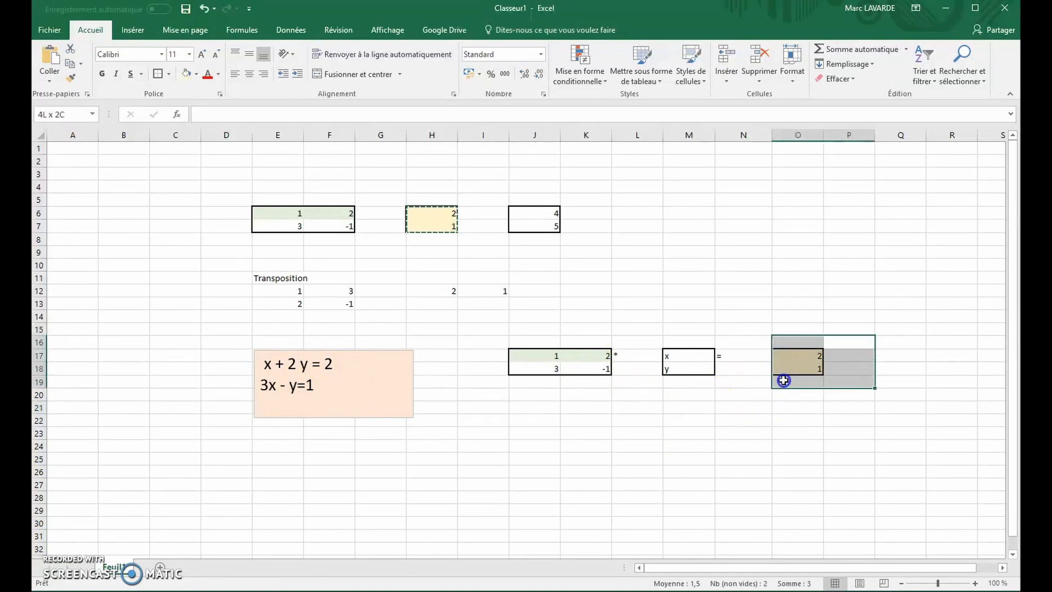
pyautogui.click(812, 394)
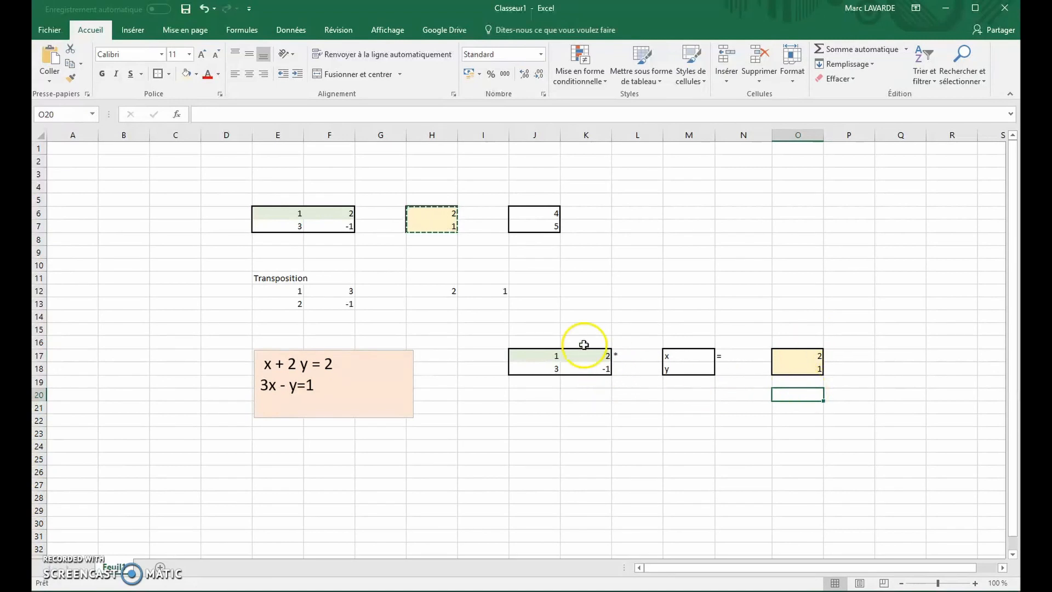
# Compute the coefficient matrix's determinant in cell J20 with =DETERMAT(J17:K18).
pyautogui.click(547, 399)
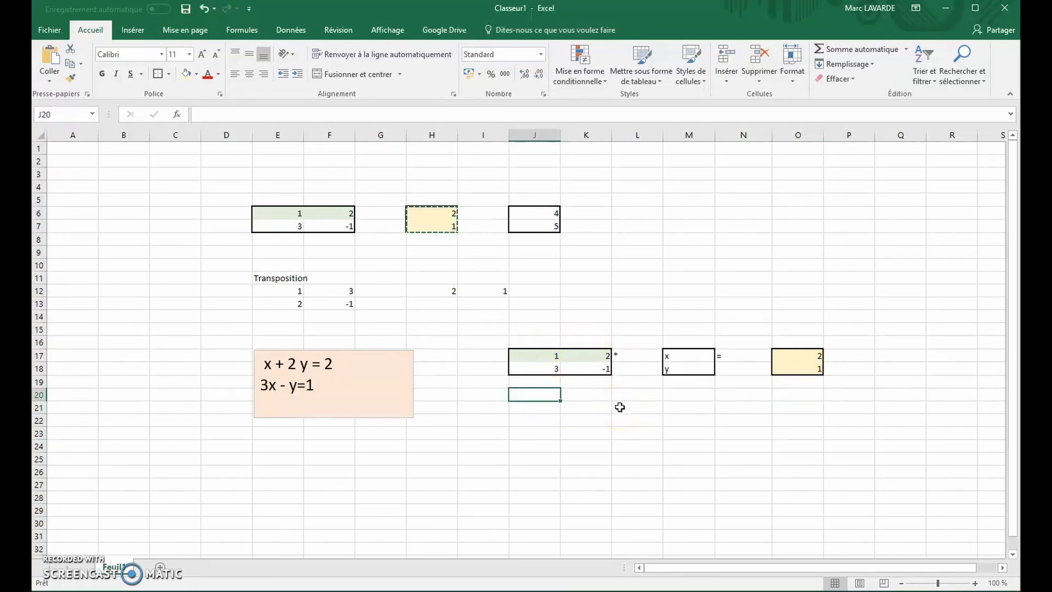
pyautogui.write('=der')
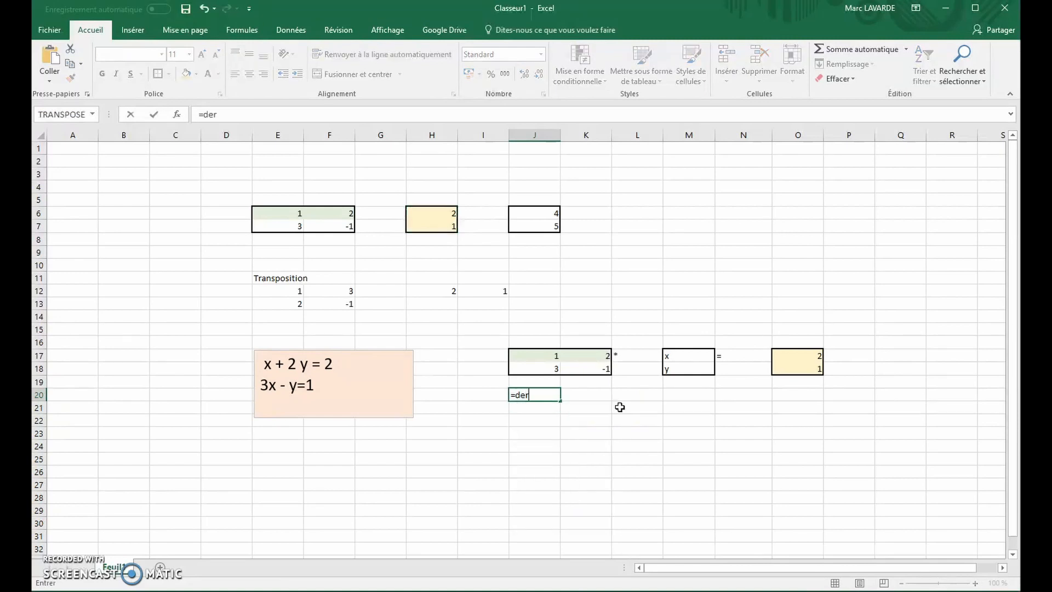
pyautogui.click(567, 412)
pyautogui.press('BackSpace')
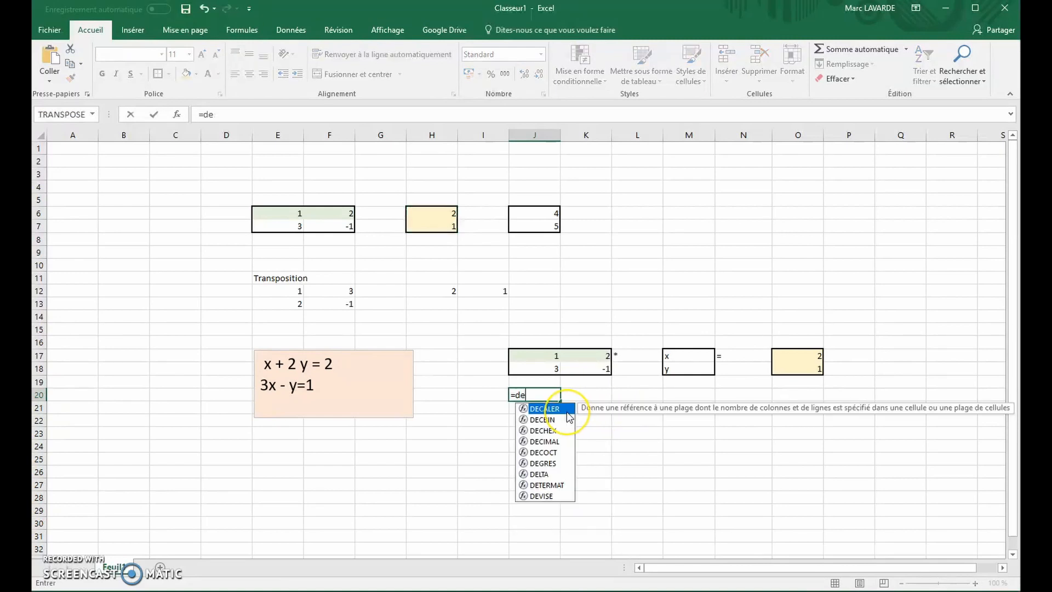
pyautogui.write('ter')
pyautogui.doubleClick(567, 412)
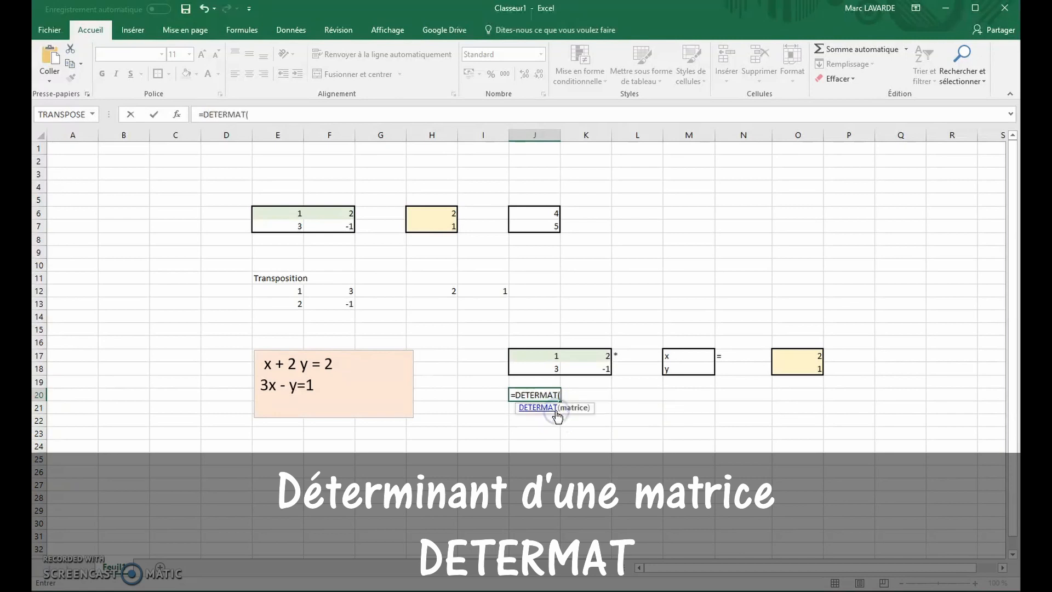
pyautogui.moveTo(536, 361); pyautogui.dragTo(573, 368)
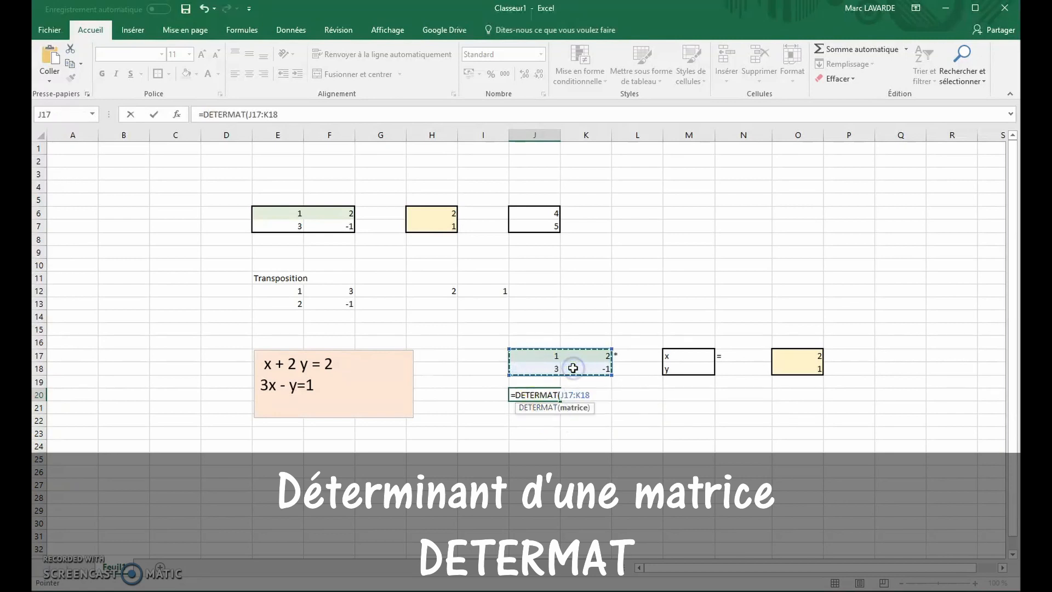
pyautogui.press('Return')
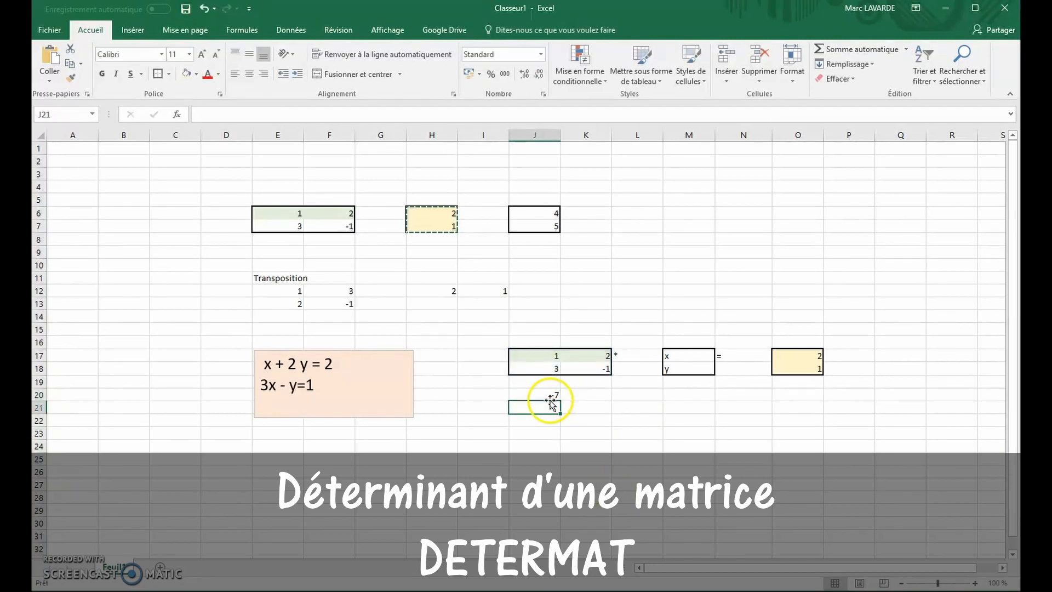
pyautogui.click(550, 395)
pyautogui.click(317, 112)
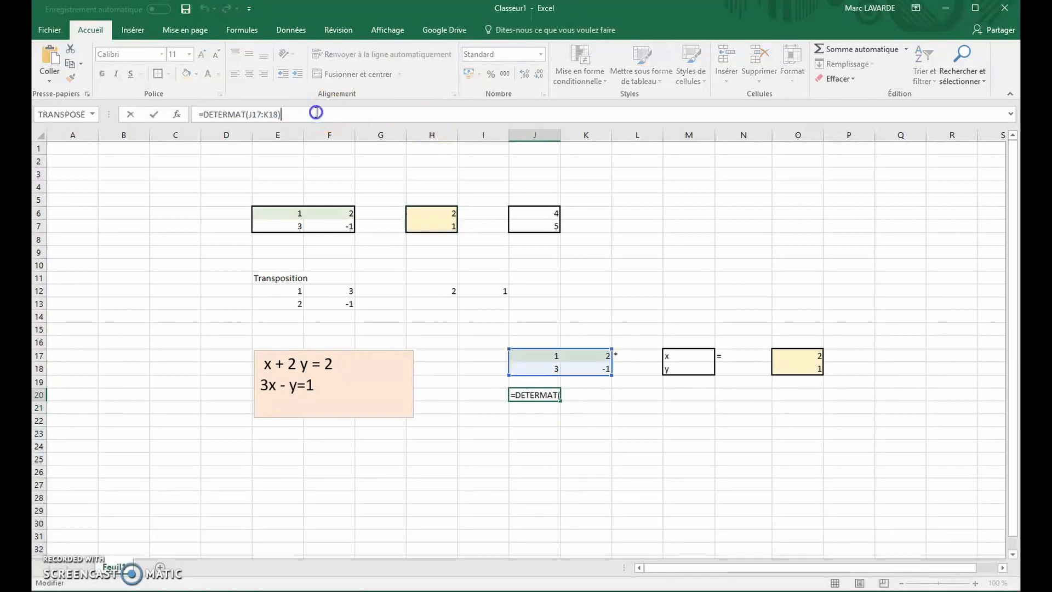
pyautogui.press('Return')
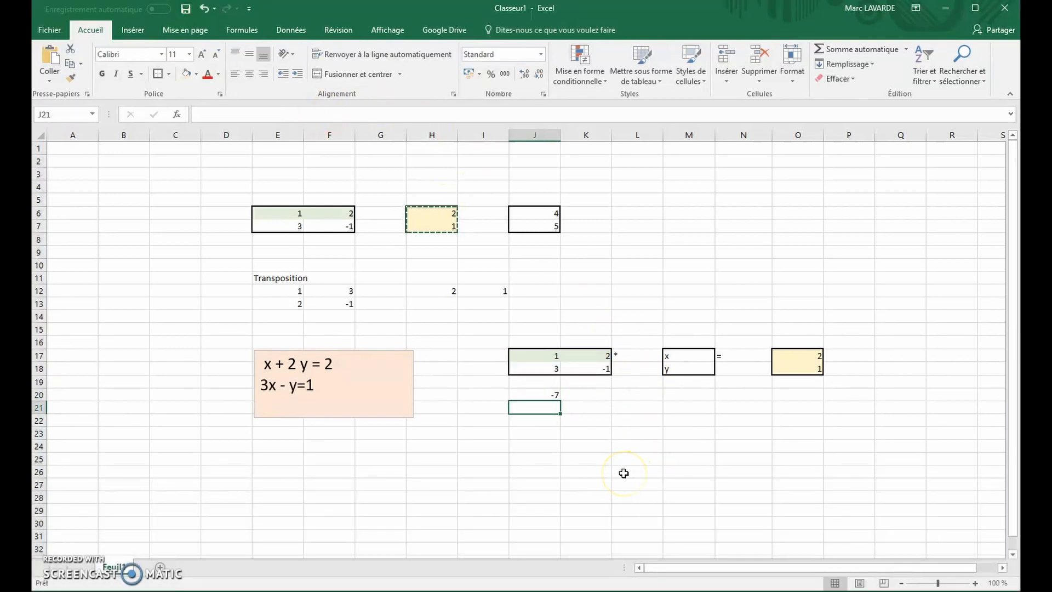
# Add the label "Inverse" in cell J22.
pyautogui.press('Return')
pyautogui.write('In')
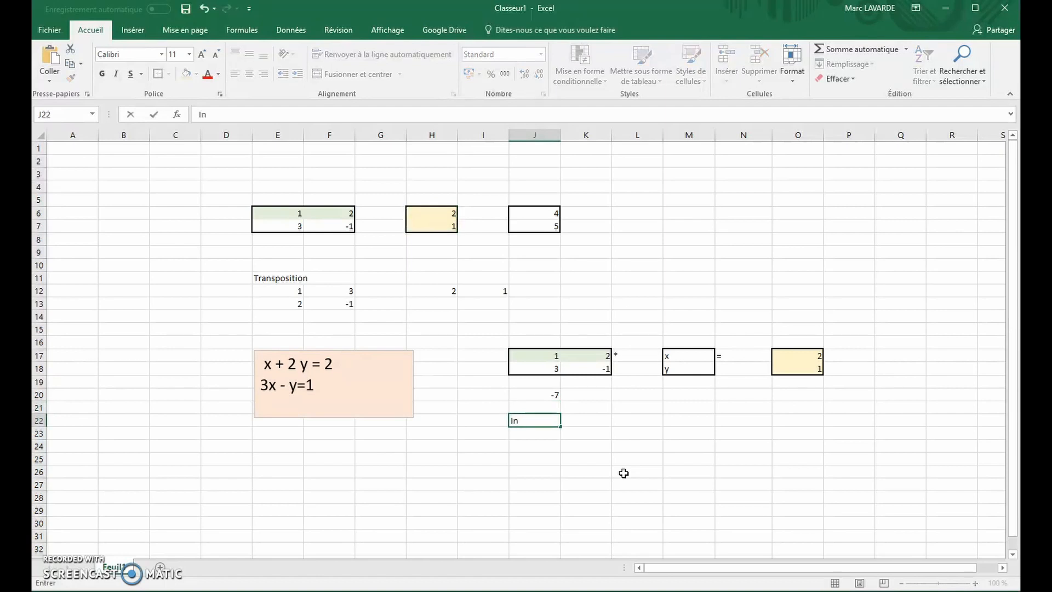
pyautogui.write('verse')
pyautogui.press('Return')
# Enter =INVERSEMAT(J17:K18) in cell J23 to invert the coefficient matrix.
pyautogui.write('=')
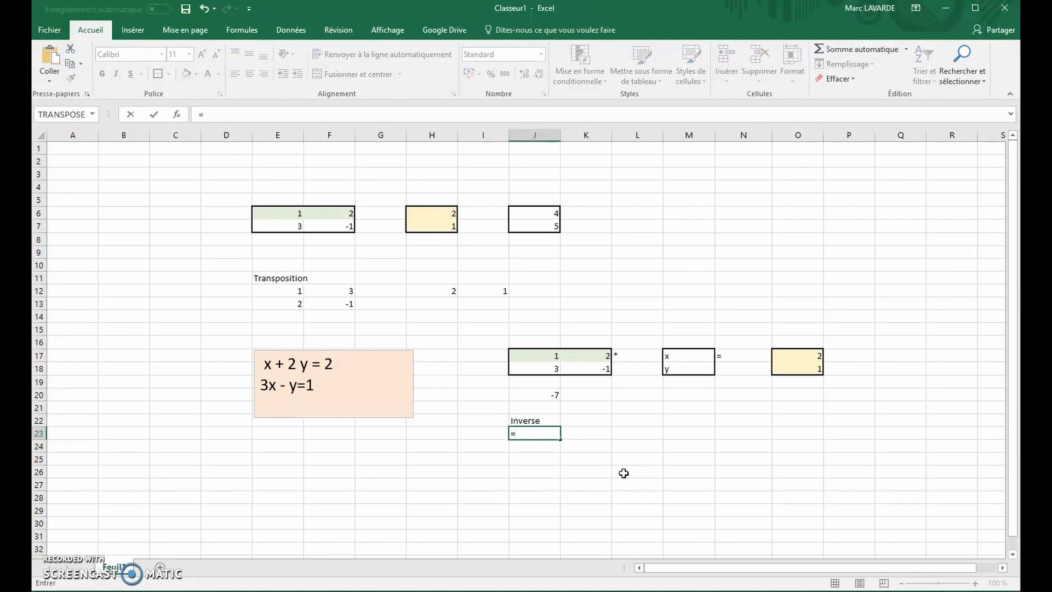
pyautogui.write('inver')
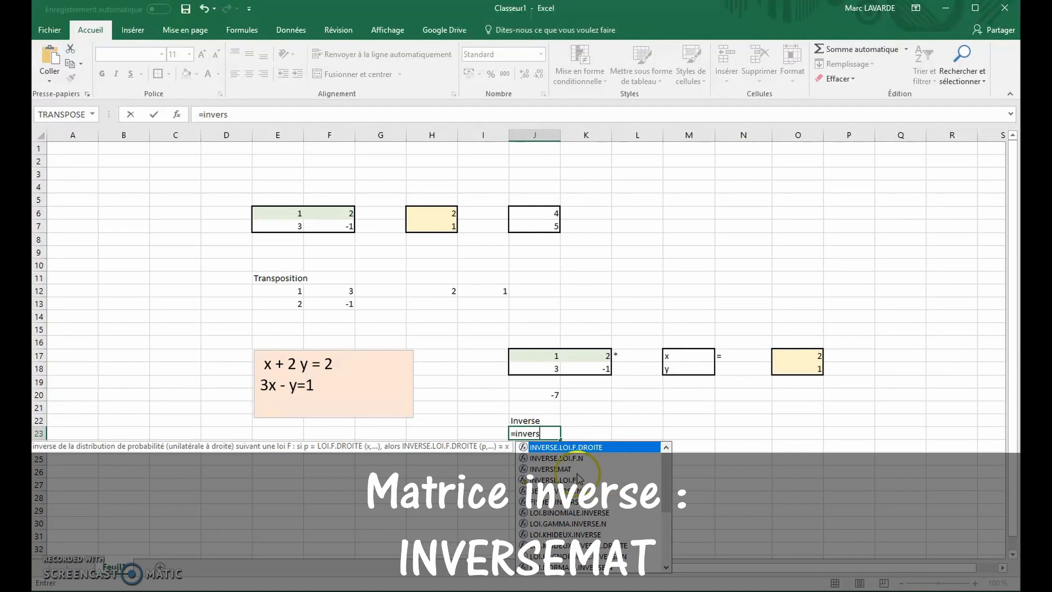
pyautogui.write('s')
pyautogui.doubleClick(573, 470)
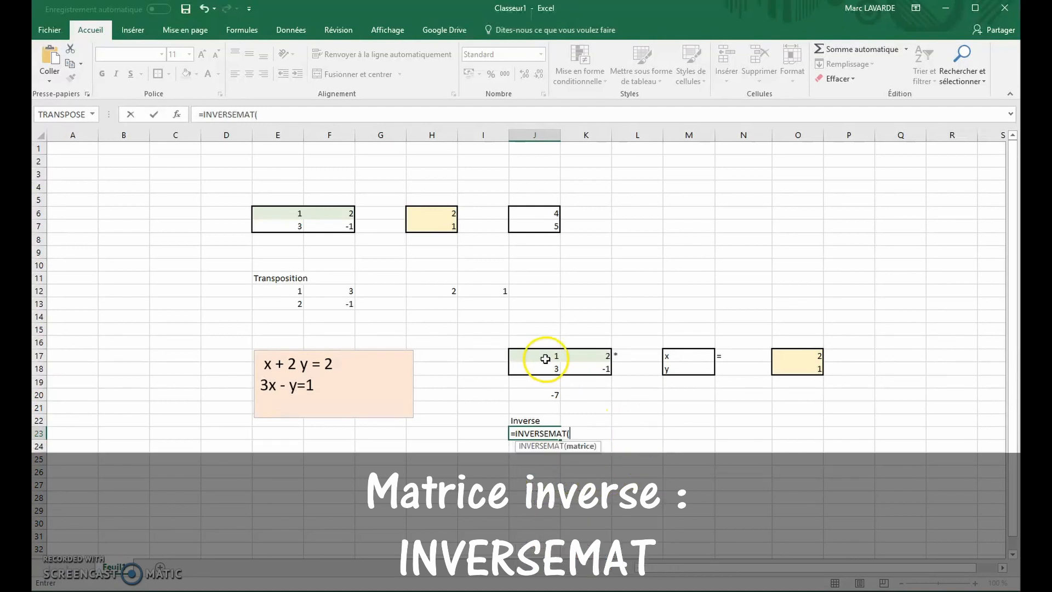
pyautogui.moveTo(545, 358); pyautogui.dragTo(582, 372)
pyautogui.press('Return')
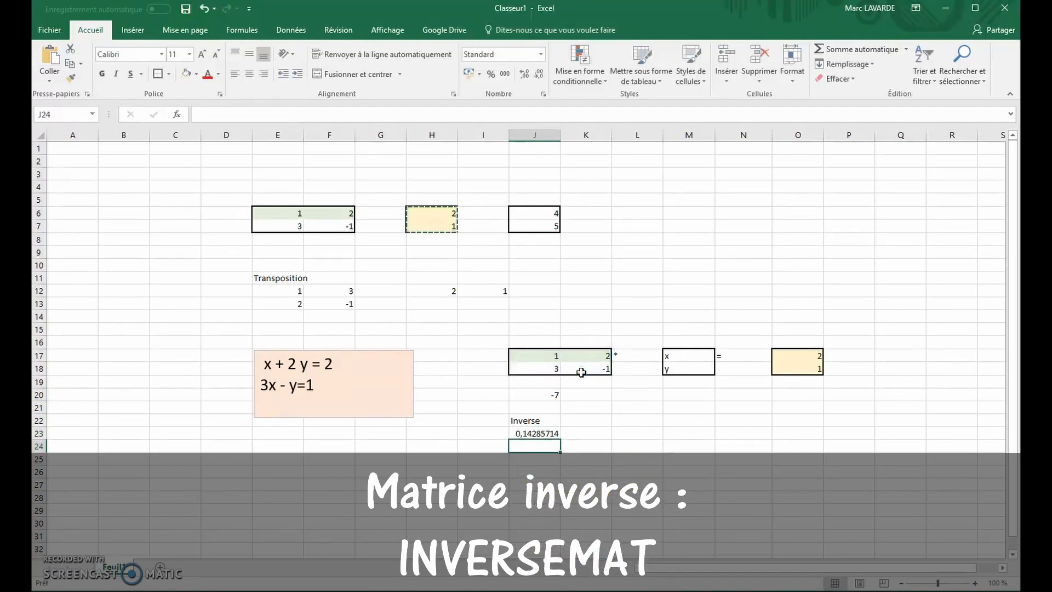
# Re-enter the INVERSEMAT formula as an array formula over the range J23:K24.
pyautogui.press('Up')
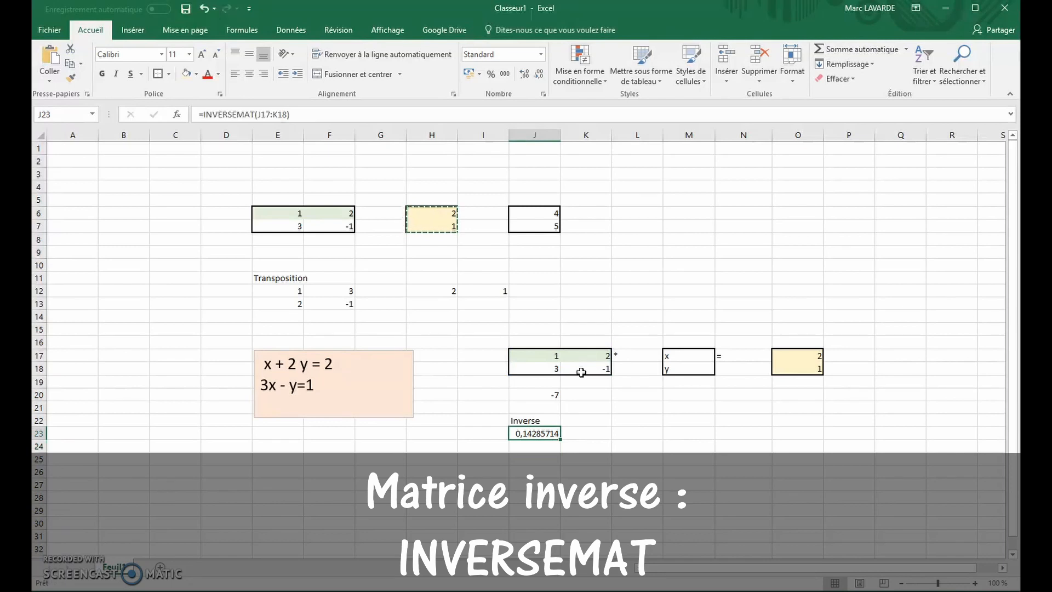
pyautogui.hotkey('shift', 'Right')
pyautogui.hotkey('shift', 'Down')
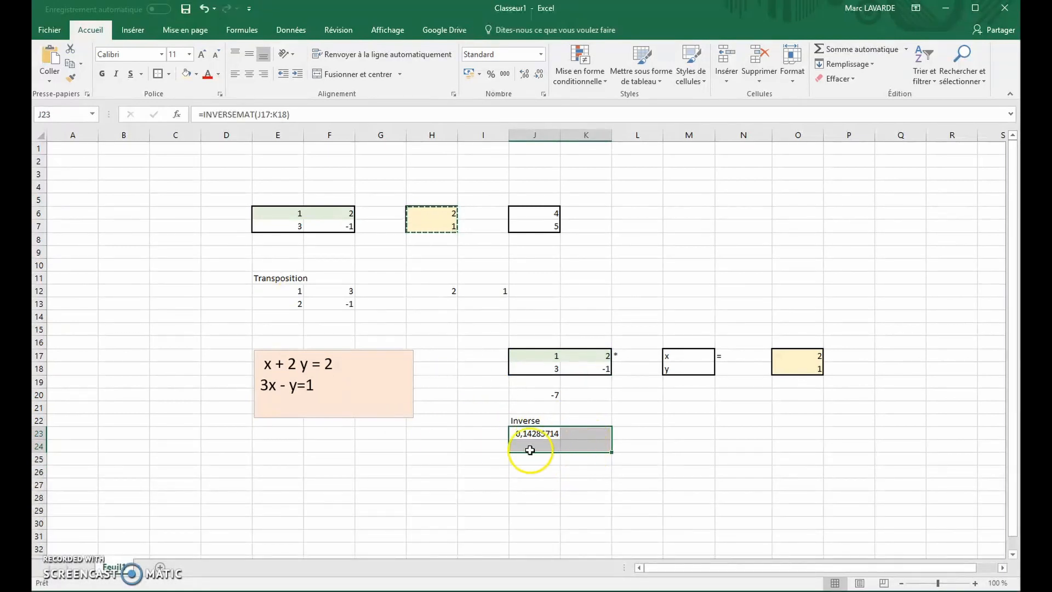
pyautogui.click(317, 116)
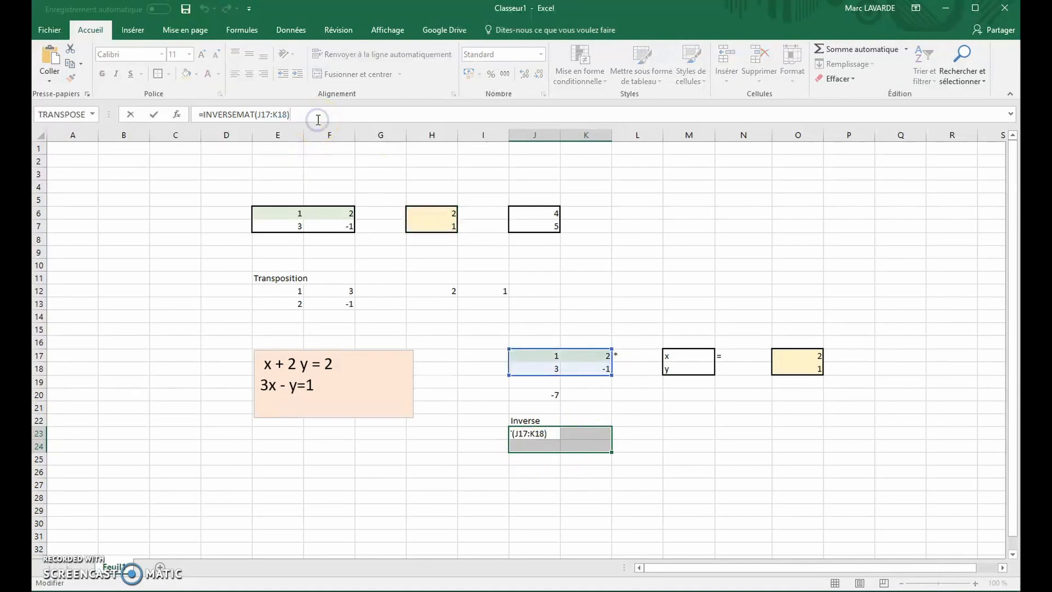
pyautogui.hotkey('ctrl', 'shift', 'Return')
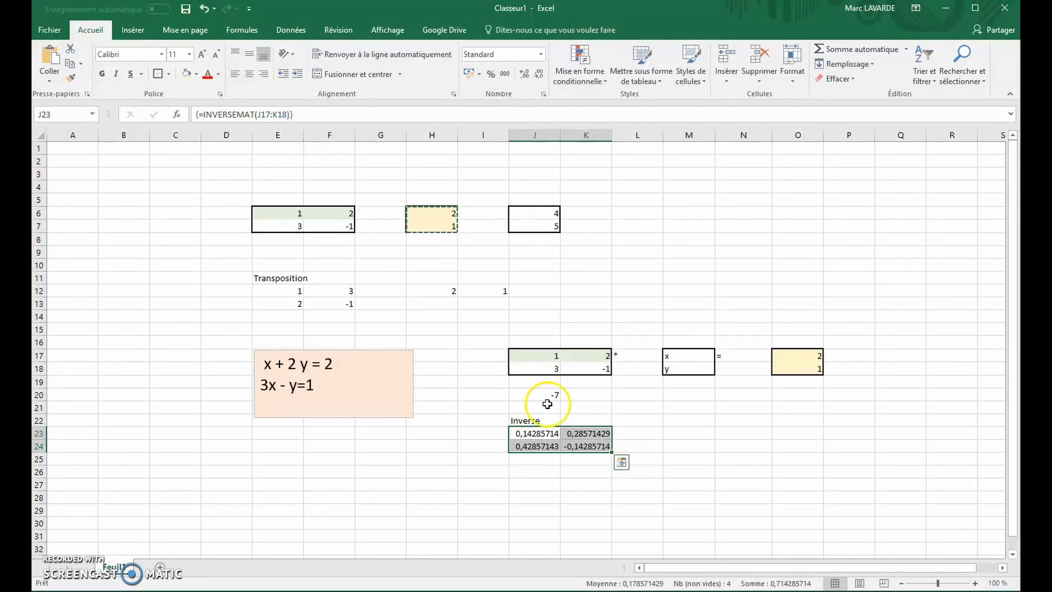
pyautogui.moveTo(535, 497); pyautogui.dragTo(539, 510)
# Enter =PRODUITMAT(J23:K24;J17:K18) in cell M23 to multiply the inverse by the coefficient matrix.
pyautogui.click(700, 432)
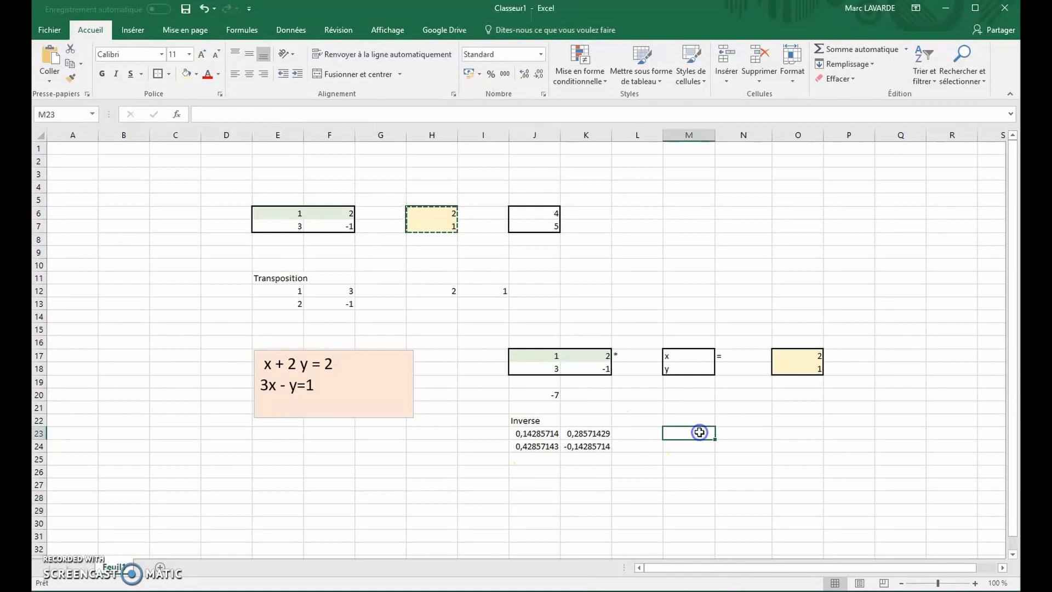
pyautogui.write('=produi')
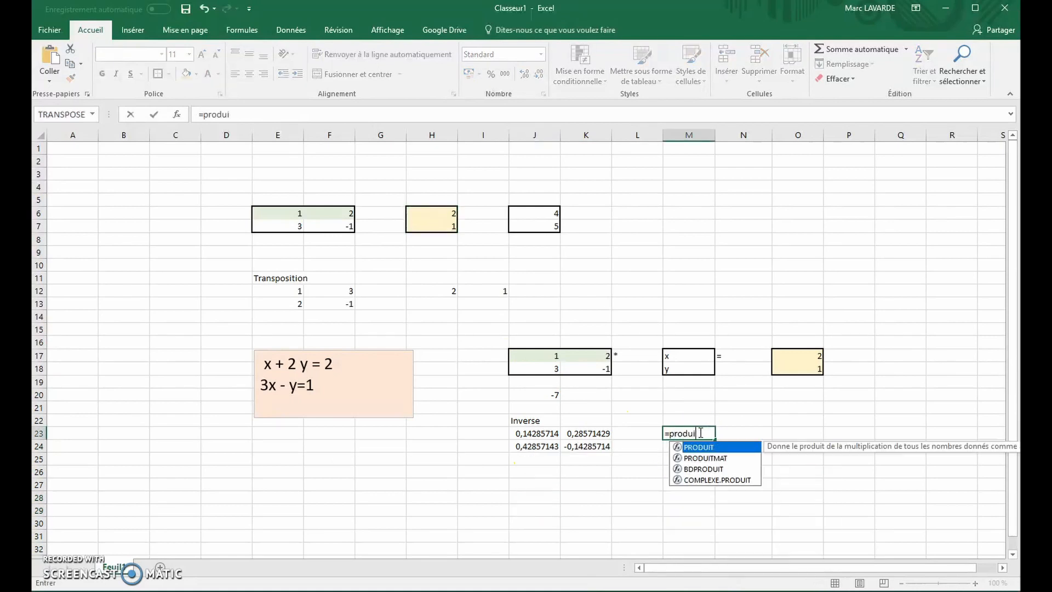
pyautogui.write("tmat'")
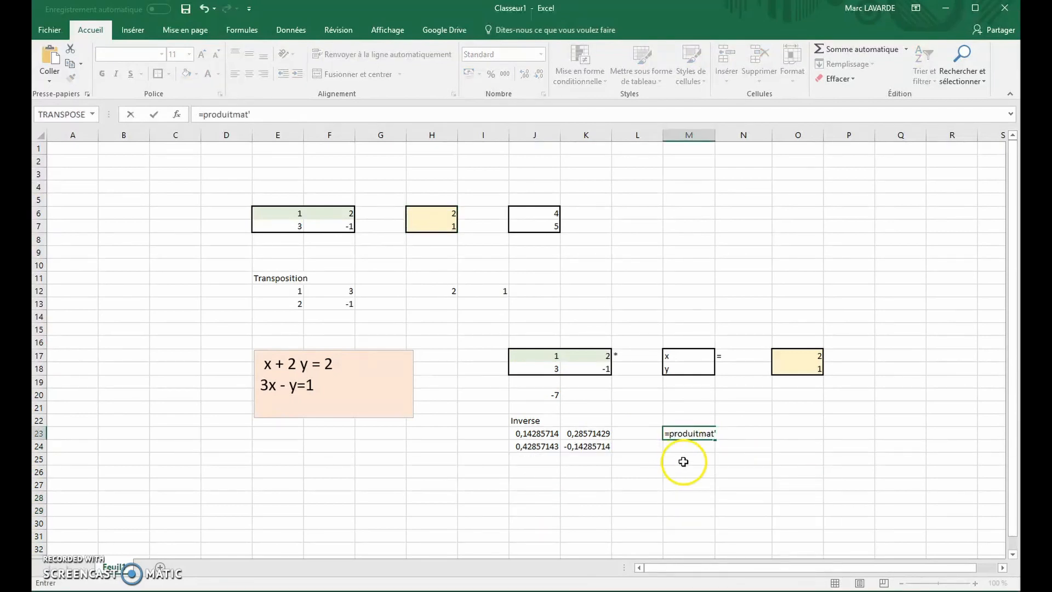
pyautogui.press('BackSpace')
pyautogui.write('(')
pyautogui.moveTo(525, 432); pyautogui.dragTo(590, 447)
pyautogui.write(';')
pyautogui.moveTo(556, 355); pyautogui.dragTo(585, 365)
pyautogui.press('Return')
# Extend the PRODUITMAT formula in M23 as an array formula over the range M23:N24.
pyautogui.press('Up')
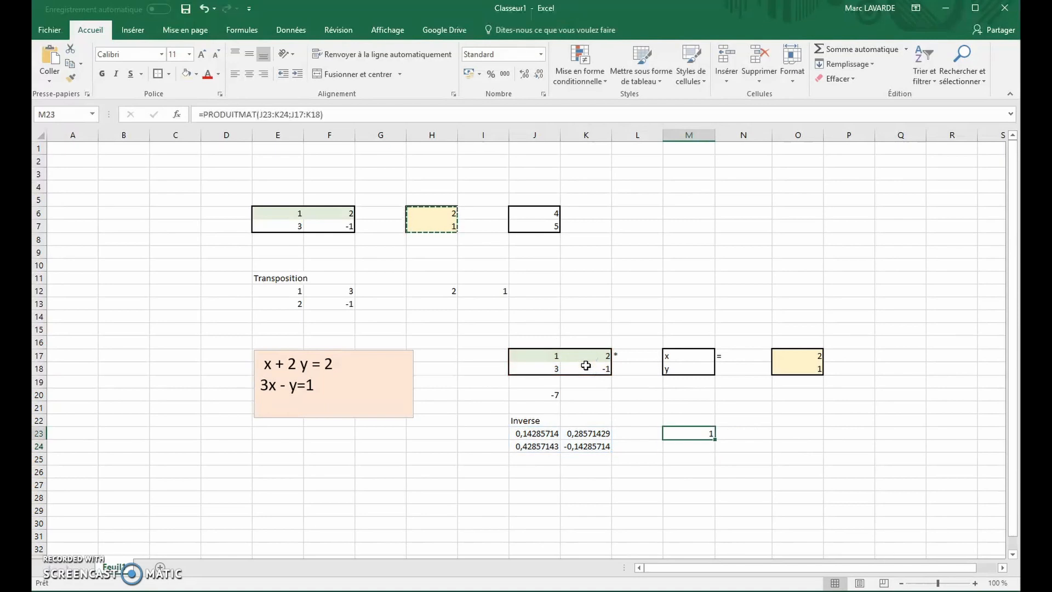
pyautogui.hotkey('shift', 'Right')
pyautogui.hotkey('shift', 'Down')
pyautogui.click(357, 113)
pyautogui.hotkey('ctrl', 'shift', 'Return')
pyautogui.click(740, 496)
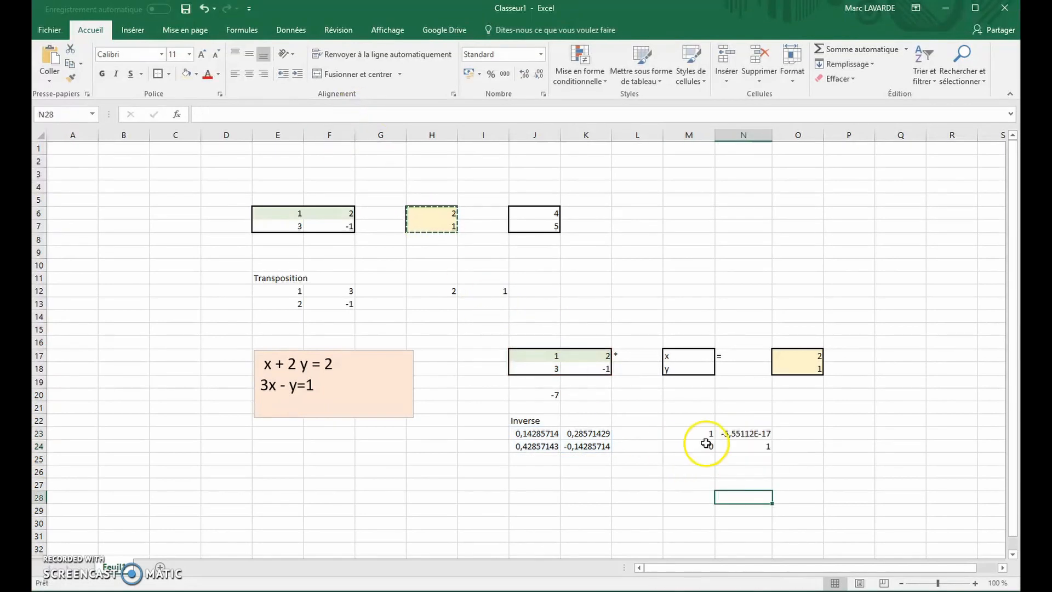
pyautogui.click(758, 436)
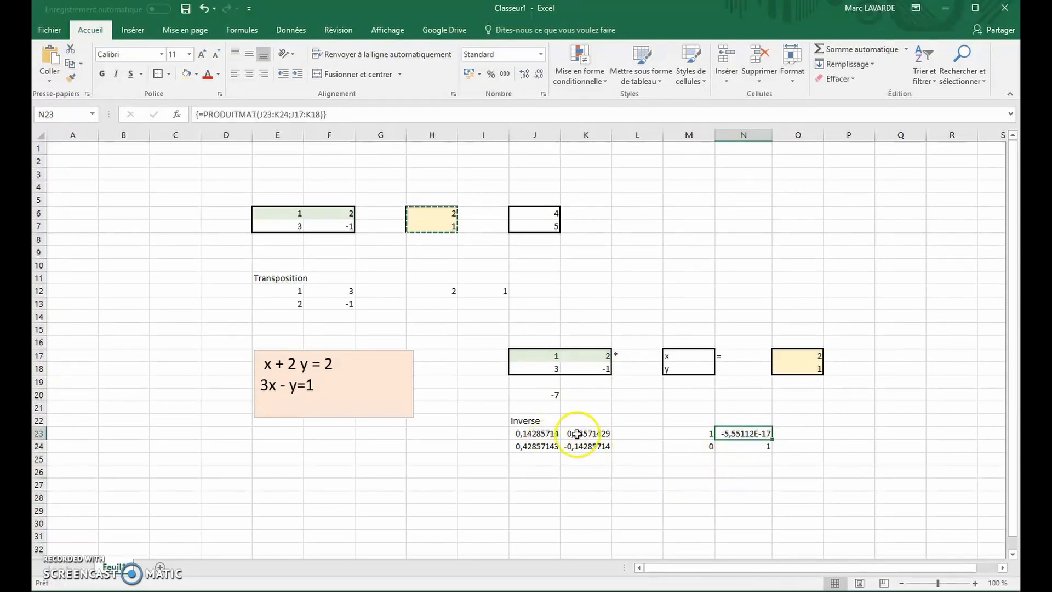
pyautogui.click(778, 469)
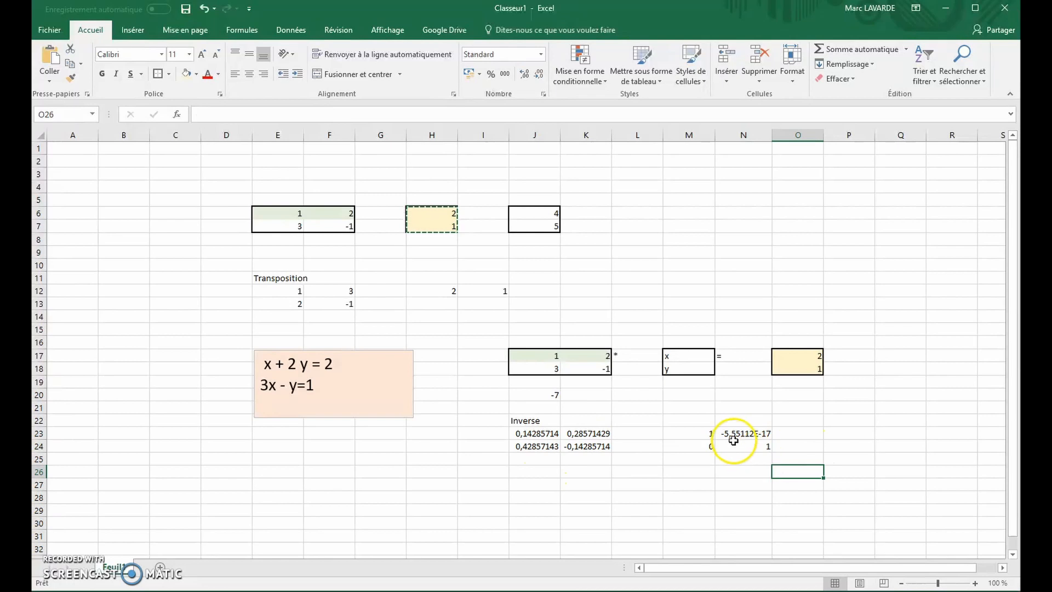
pyautogui.moveTo(705, 435); pyautogui.dragTo(756, 448)
pyautogui.click(744, 510)
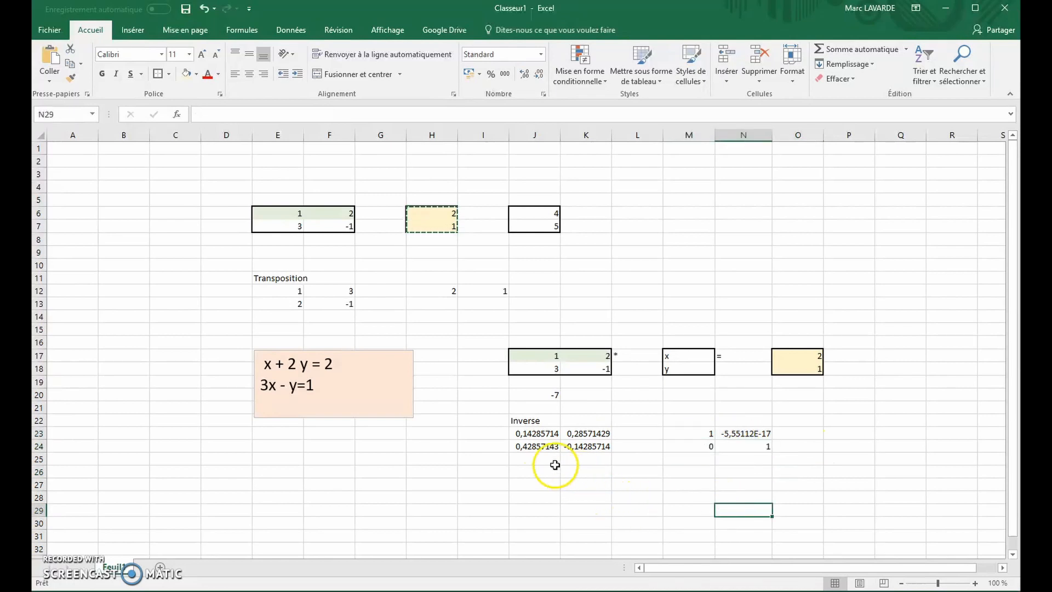
# Enter =PRODUITMAT(J23:K24;O17:O18) in cell J26 to multiply the inverse by the constants vector.
pyautogui.click(545, 472)
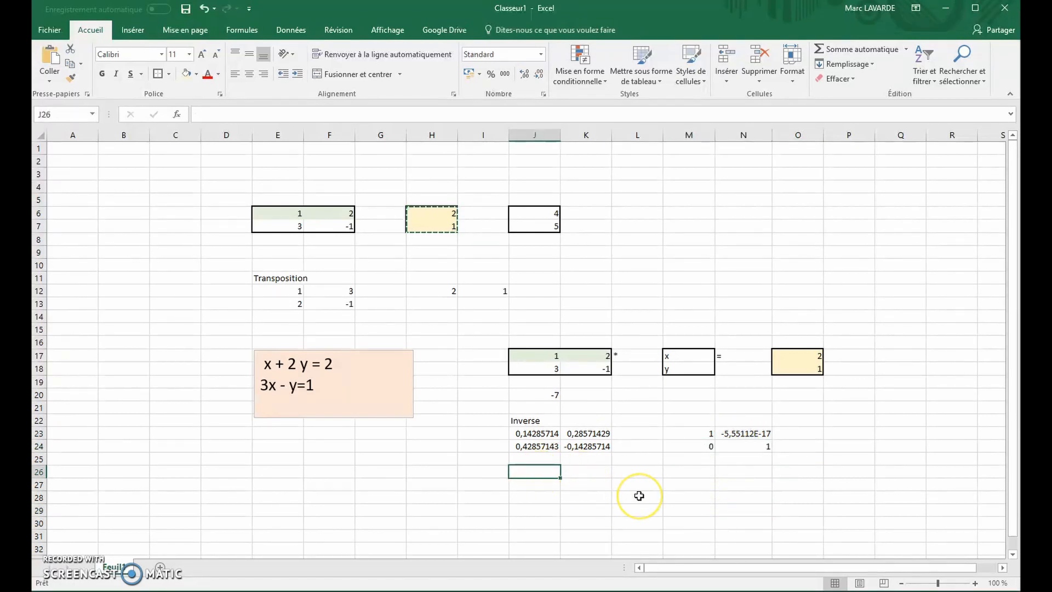
pyautogui.write('=pro')
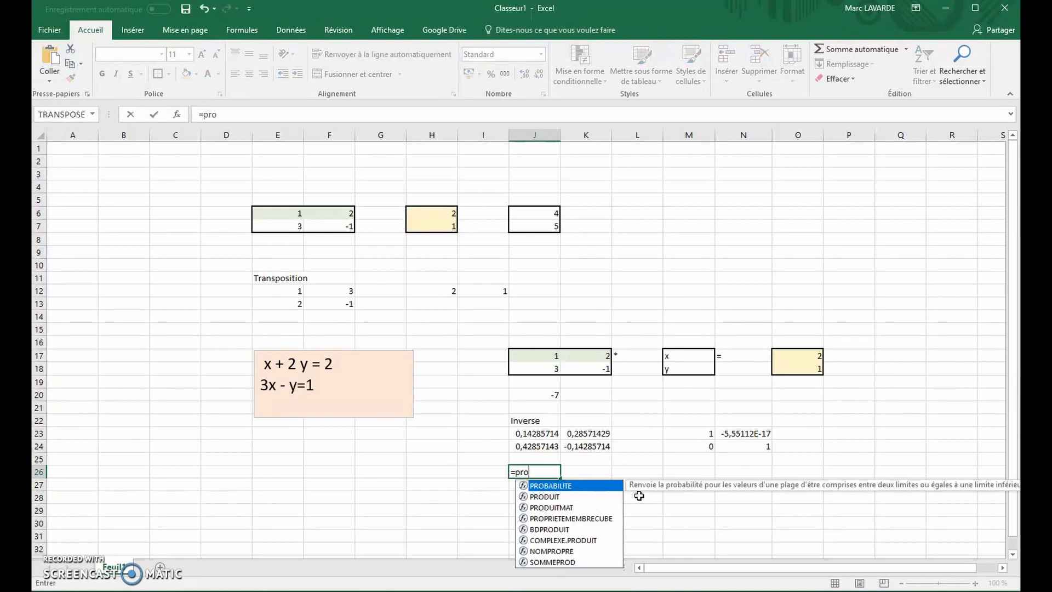
pyautogui.doubleClick(548, 507)
pyautogui.moveTo(530, 433); pyautogui.dragTo(570, 445)
pyautogui.write(';')
pyautogui.moveTo(820, 368); pyautogui.dragTo(807, 366)
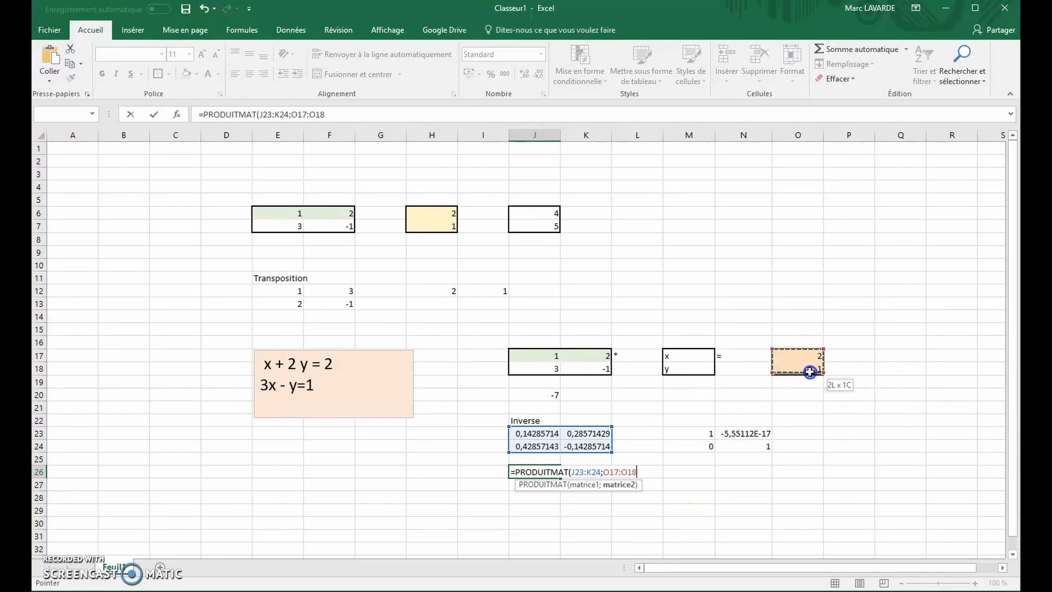
pyautogui.press('Return')
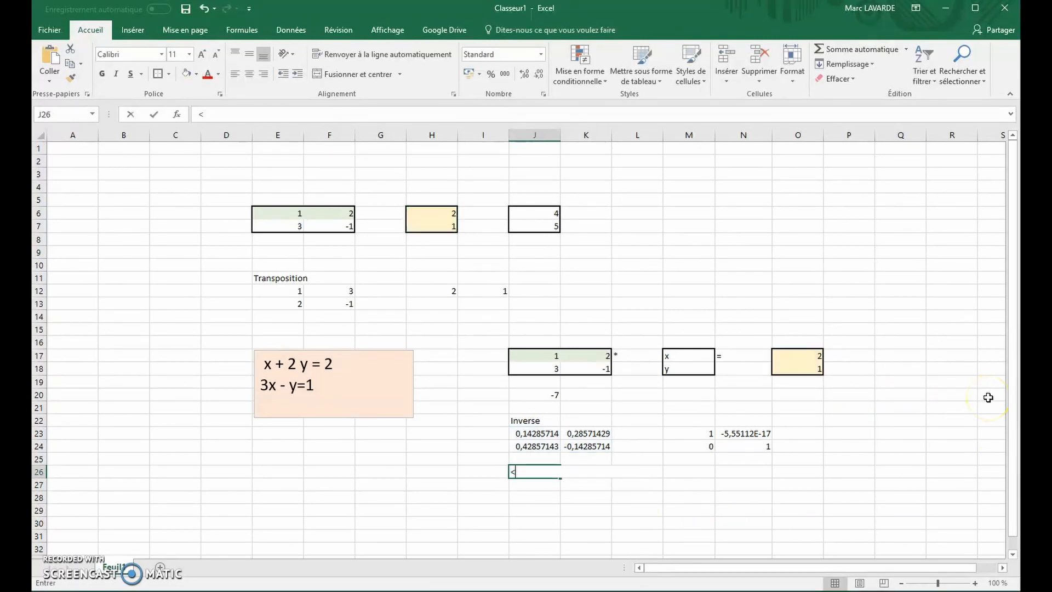
# Re-enter the solution's PRODUITMAT formula as an array formula over J26:J27.
pyautogui.hotkey('shift', 'Down')
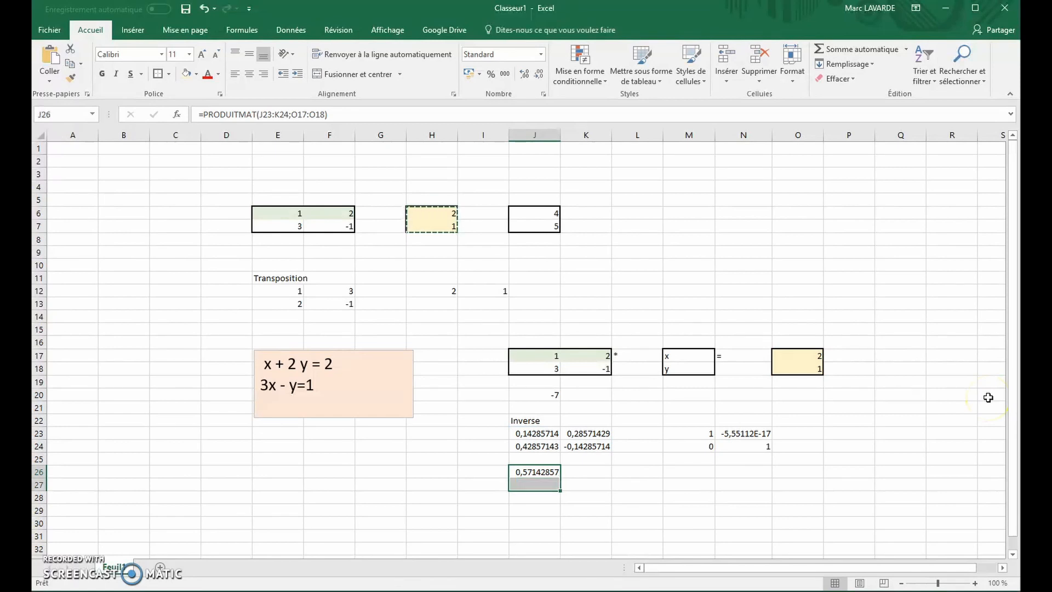
pyautogui.press('F2')
pyautogui.hotkey('ctrl', 'shift', 'Return')
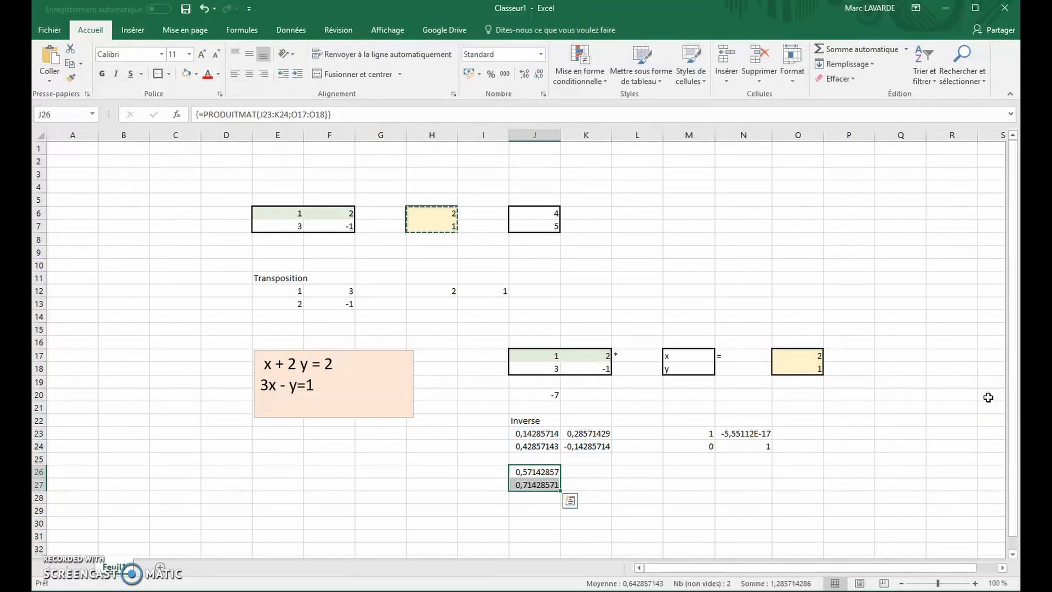